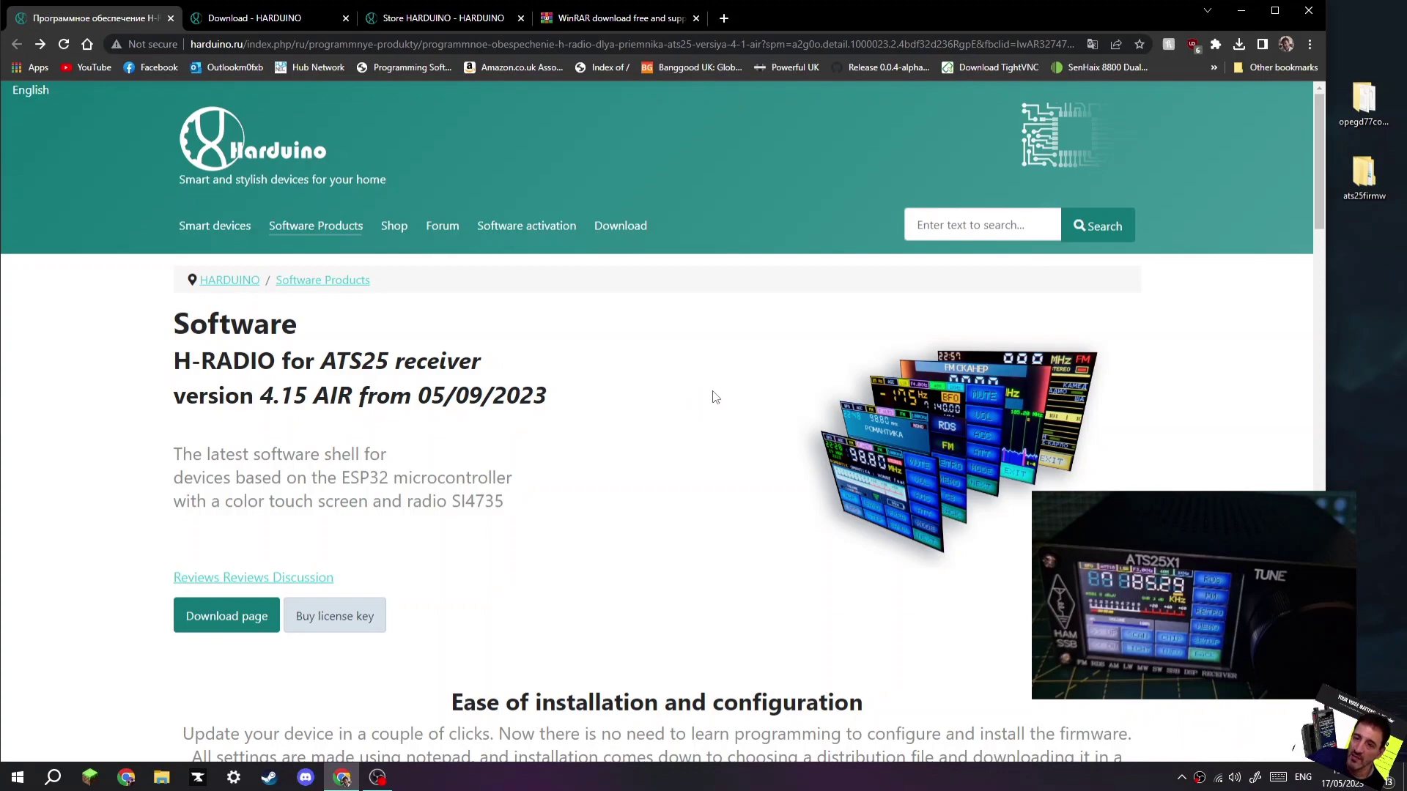
pyautogui.scroll(-3, 693, 374)
pyautogui.scroll(-2, 723, 390)
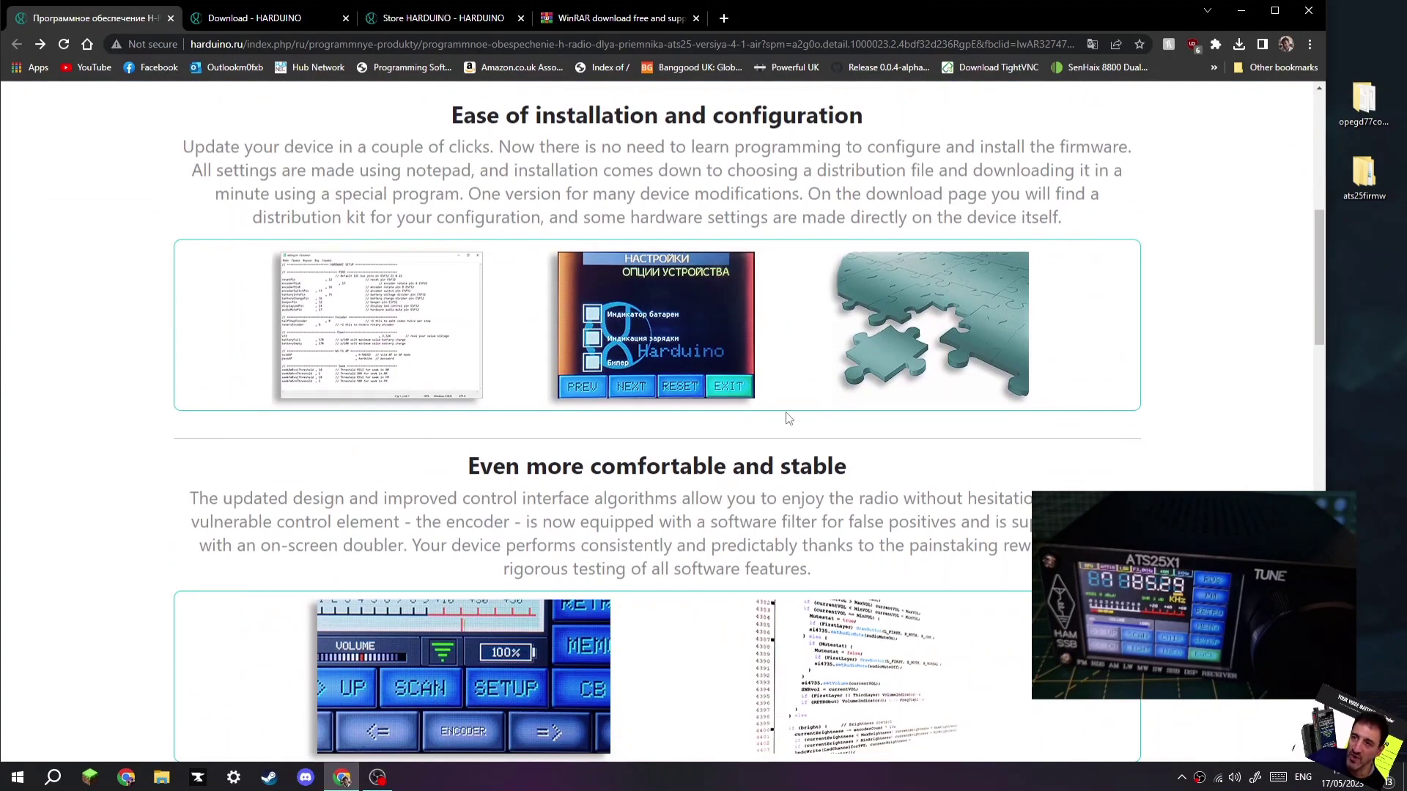
pyautogui.scroll(4, 721, 389)
pyautogui.scroll(3, 782, 422)
pyautogui.scroll(-1, 782, 422)
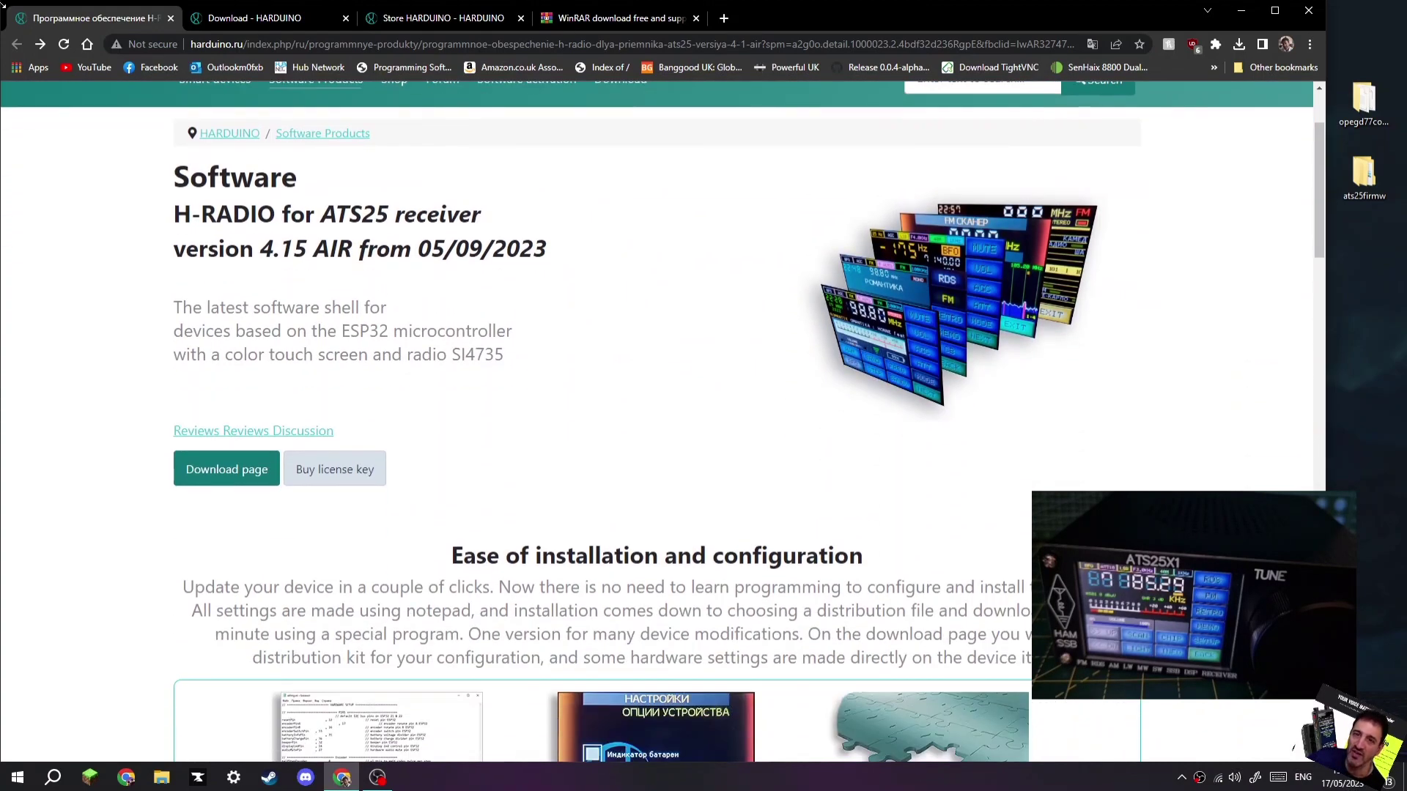
pyautogui.scroll(1, 908, 316)
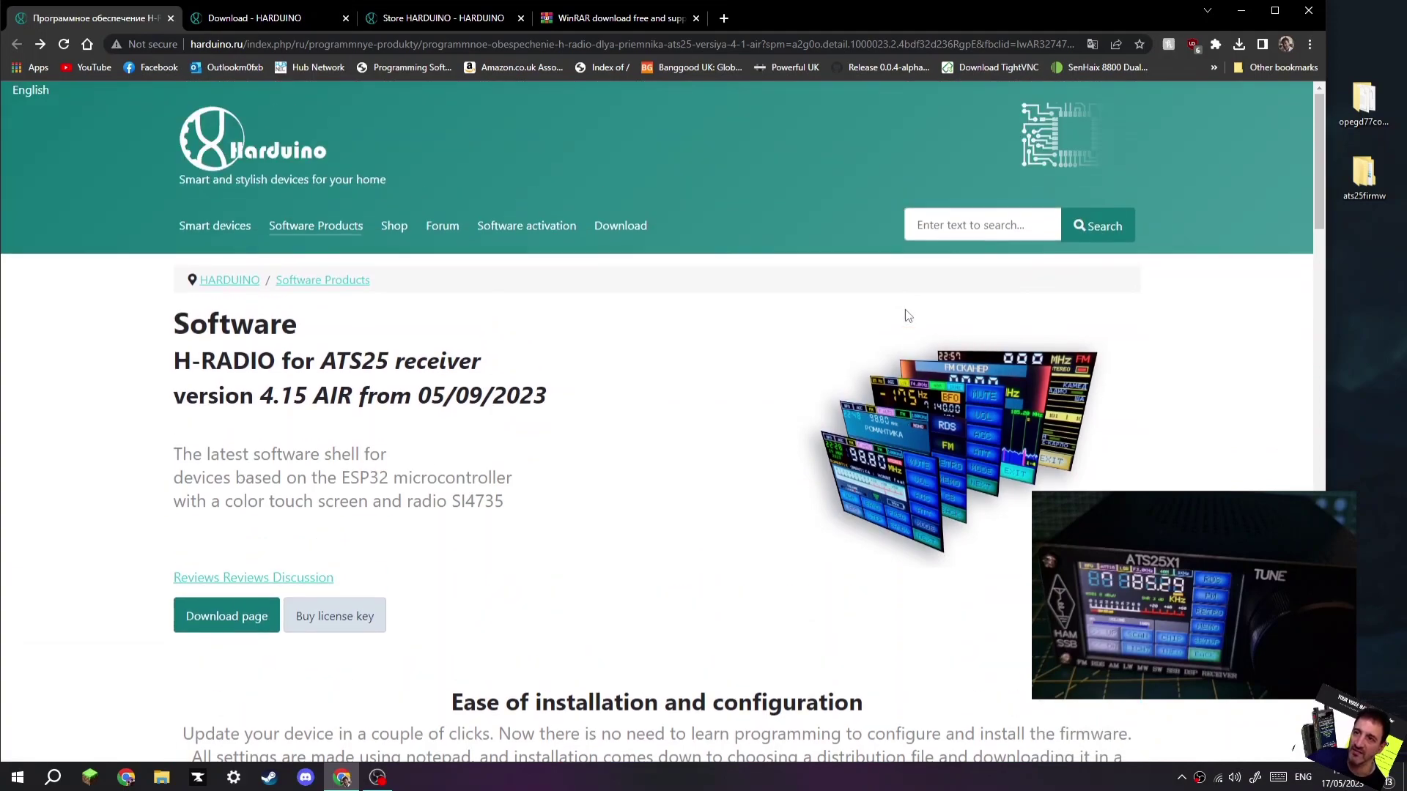
pyautogui.scroll(-5, 908, 315)
pyautogui.scroll(-4, 908, 315)
pyautogui.scroll(-4, 909, 329)
pyautogui.scroll(-4, 907, 328)
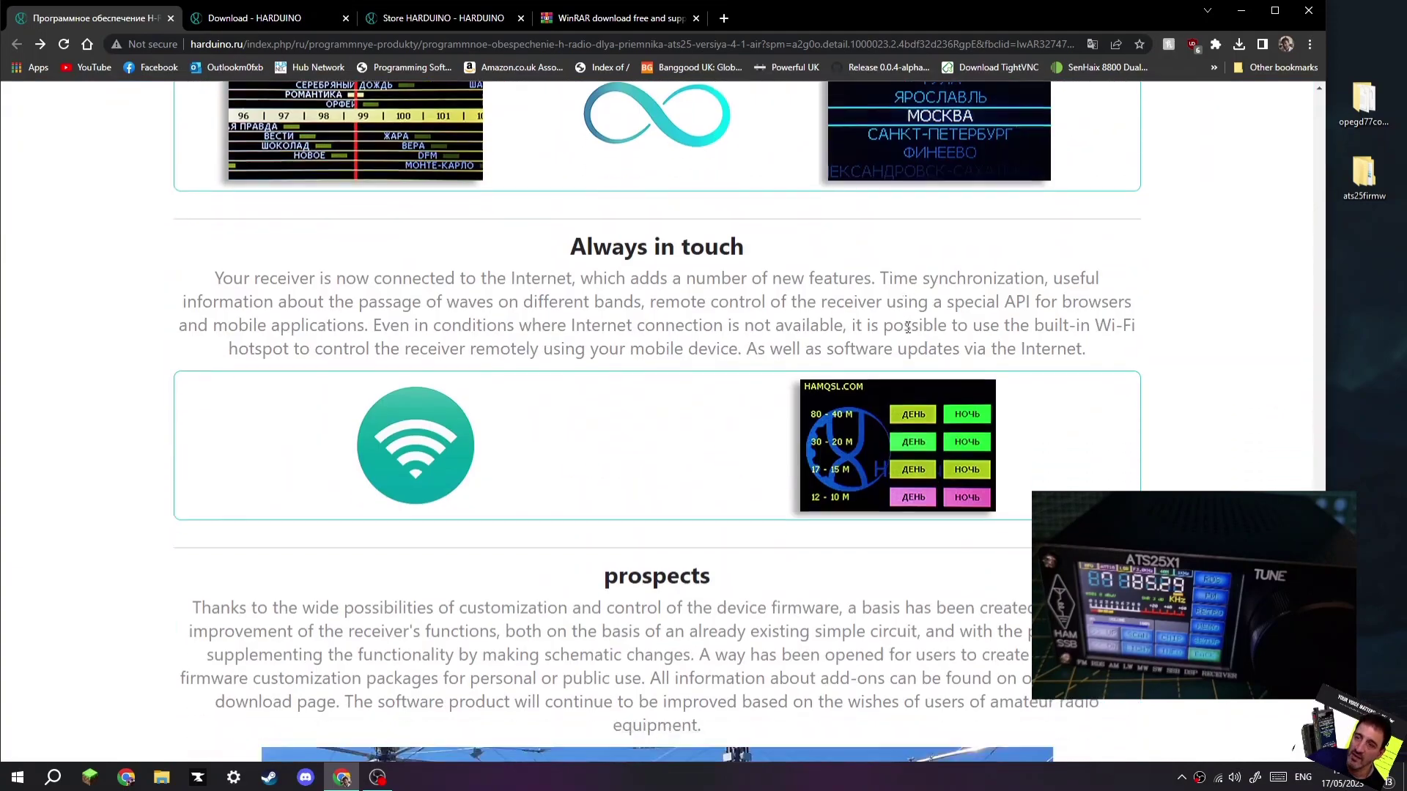
pyautogui.scroll(1, 909, 327)
pyautogui.scroll(4, 907, 328)
pyautogui.scroll(5, 908, 327)
pyautogui.scroll(4, 906, 332)
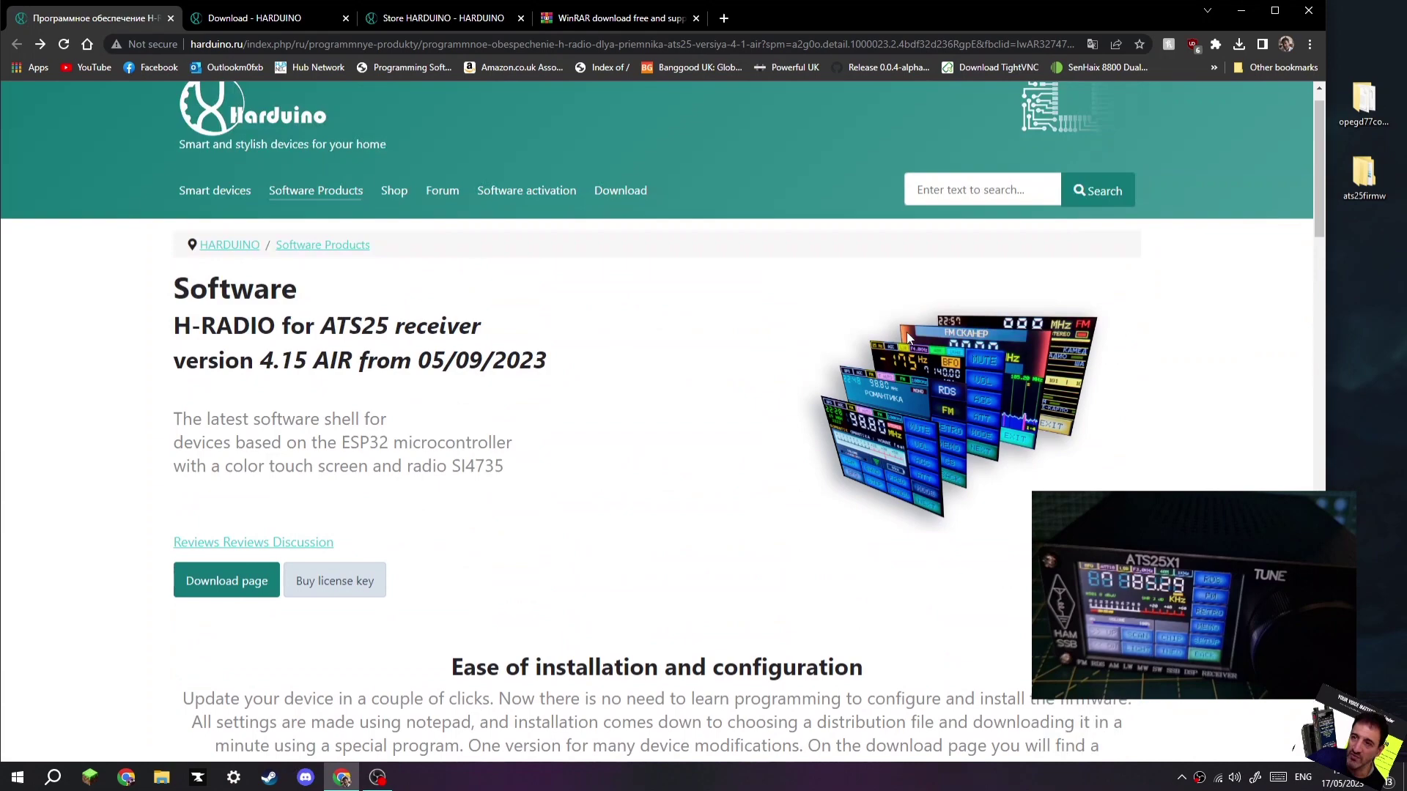
pyautogui.scroll(-3, 906, 332)
pyautogui.scroll(3, 906, 332)
# Step: Bring up the Harduino ATS25 download page, then select the ats25firmw desktop folder
pyautogui.click(217, 19)
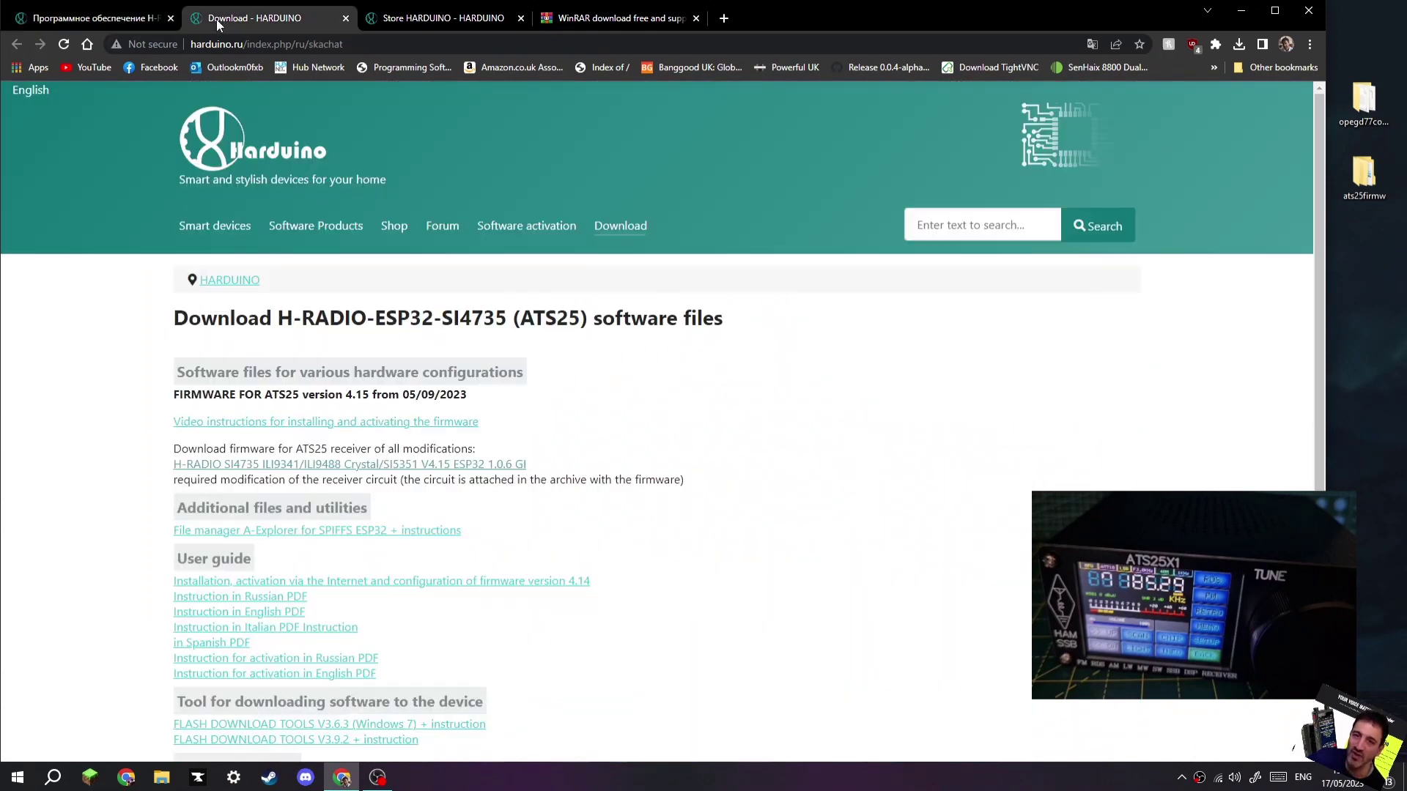
pyautogui.scroll(-2, 970, 371)
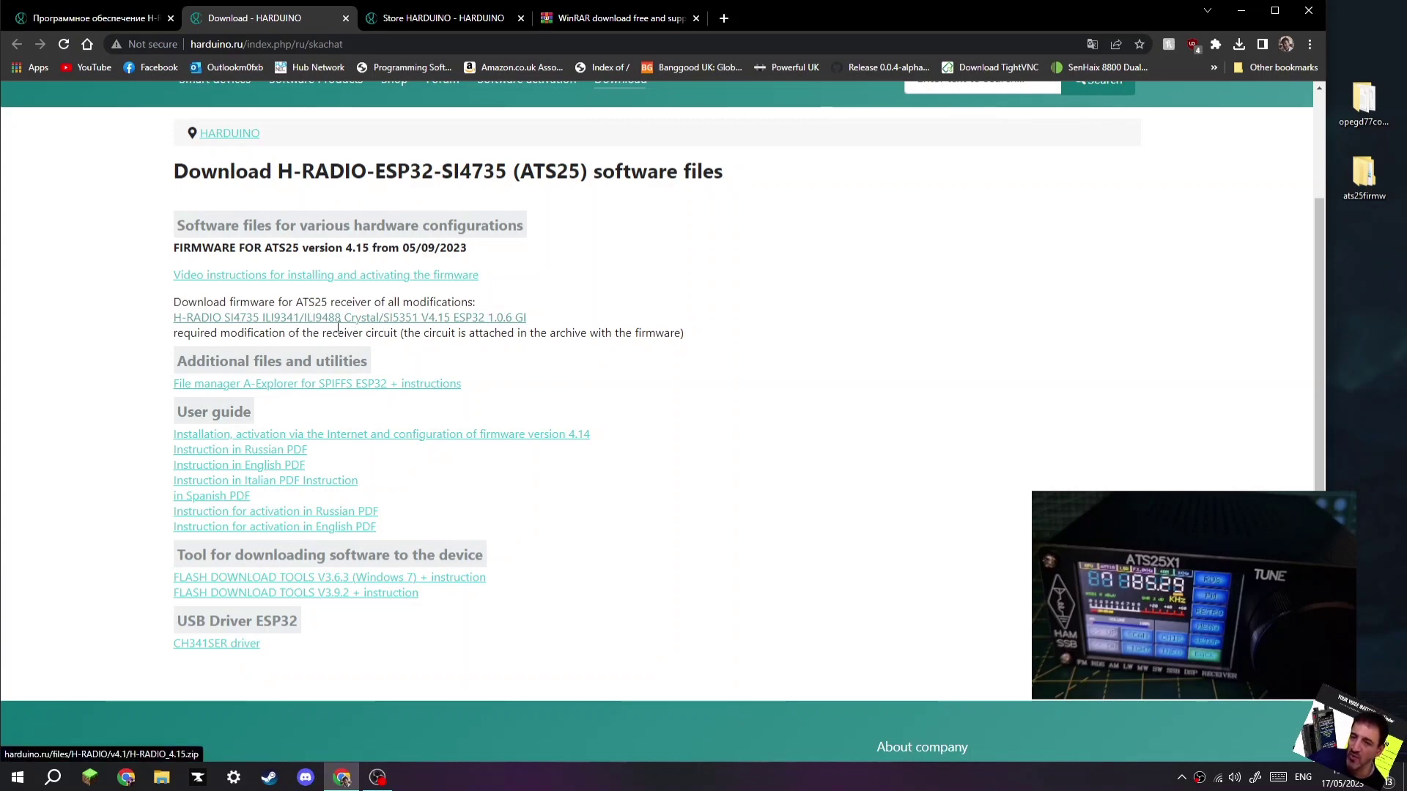
pyautogui.click(1372, 179)
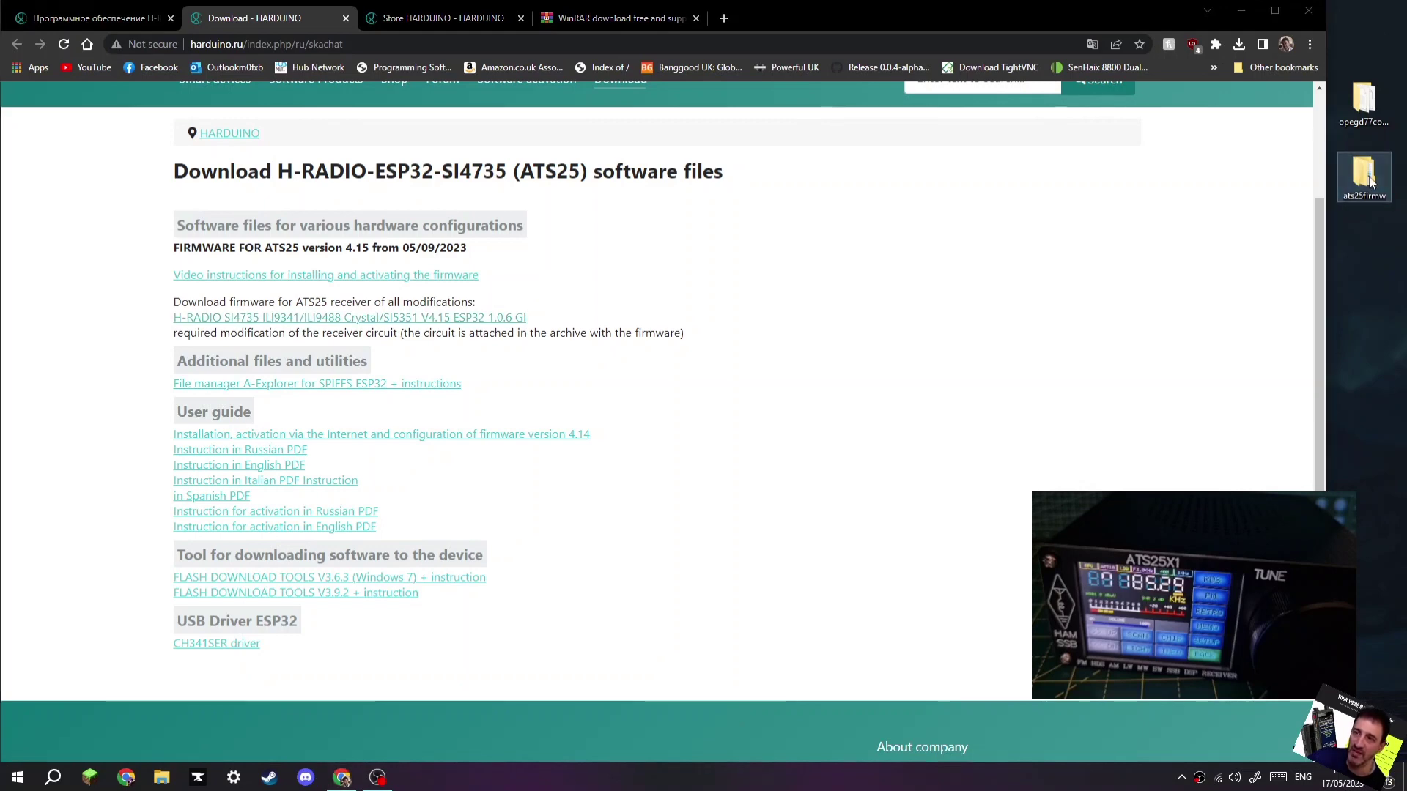
# Step: Review the eleven files in ats25firmw > H-RADIO_4.15 and download the CH341SER USB driver
pyautogui.doubleClick(1372, 180)
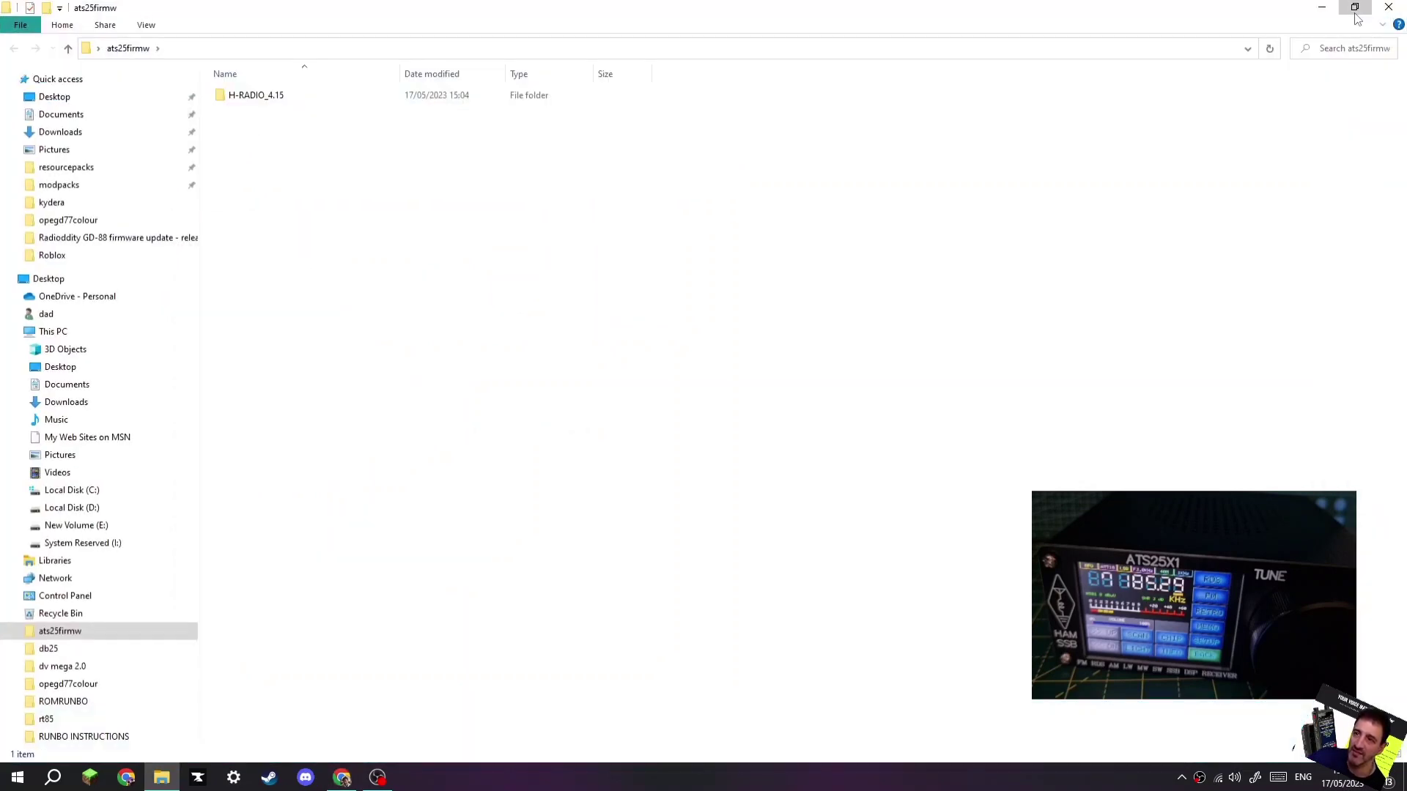
pyautogui.click(1355, 8)
pyautogui.doubleClick(953, 211)
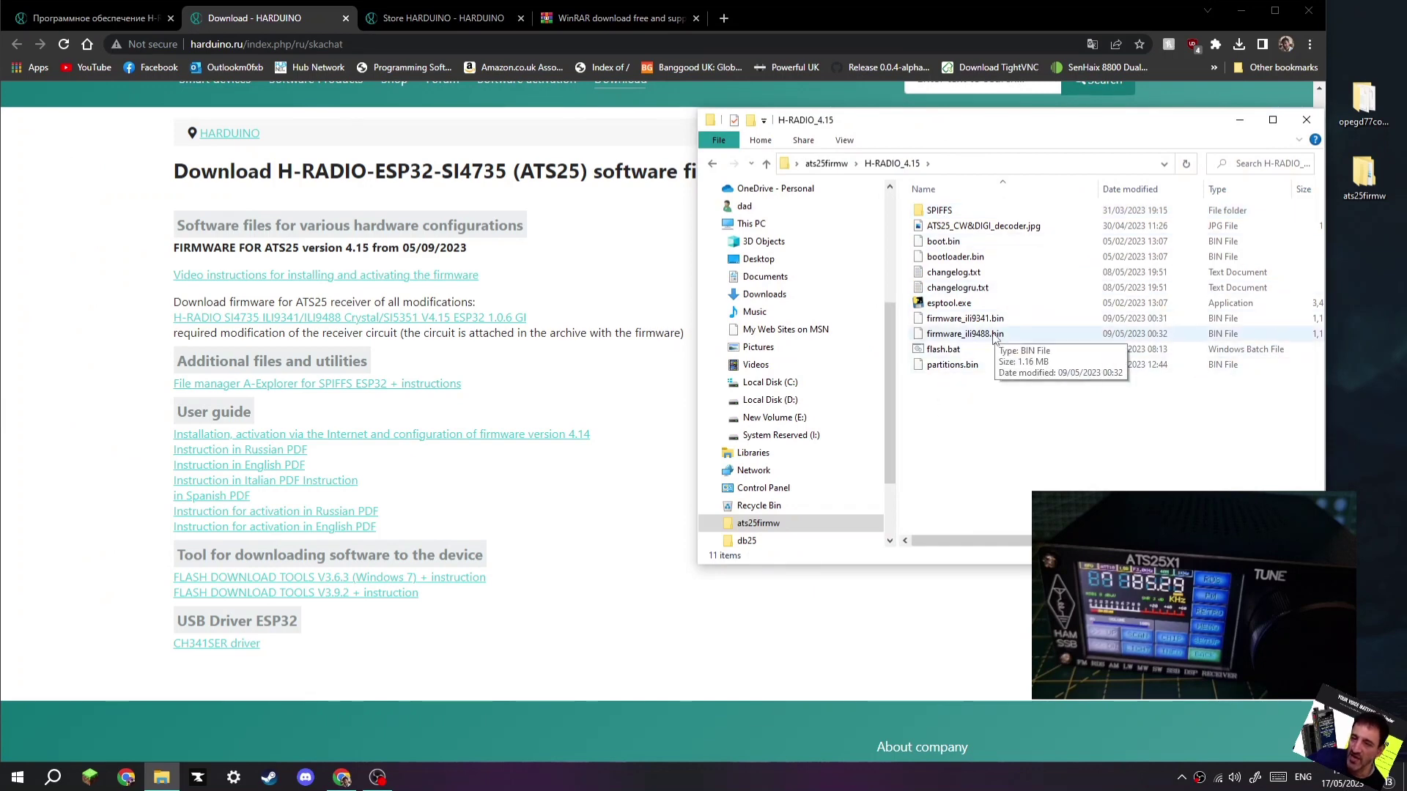
pyautogui.moveTo(770, 330)
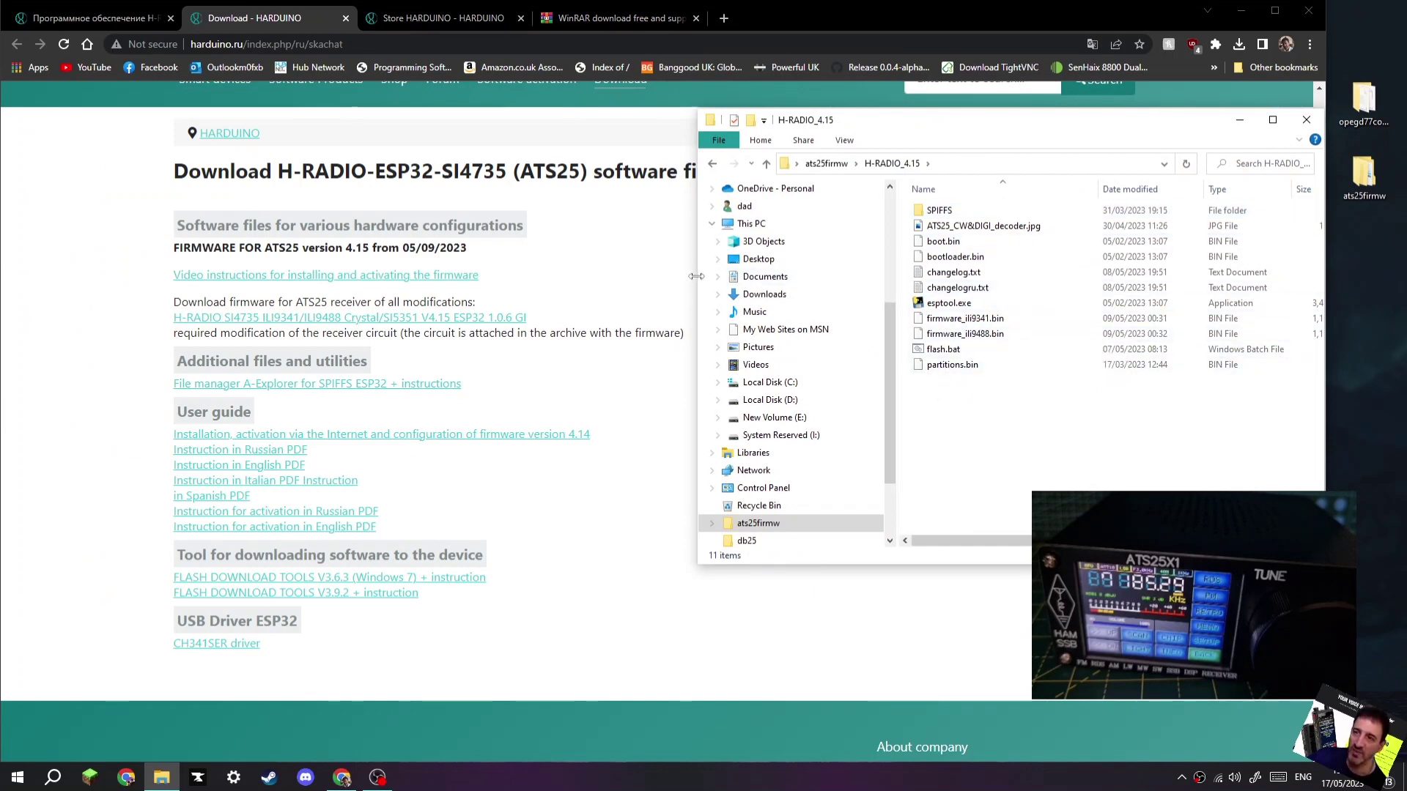
pyautogui.moveTo(696, 277); pyautogui.dragTo(775, 277)
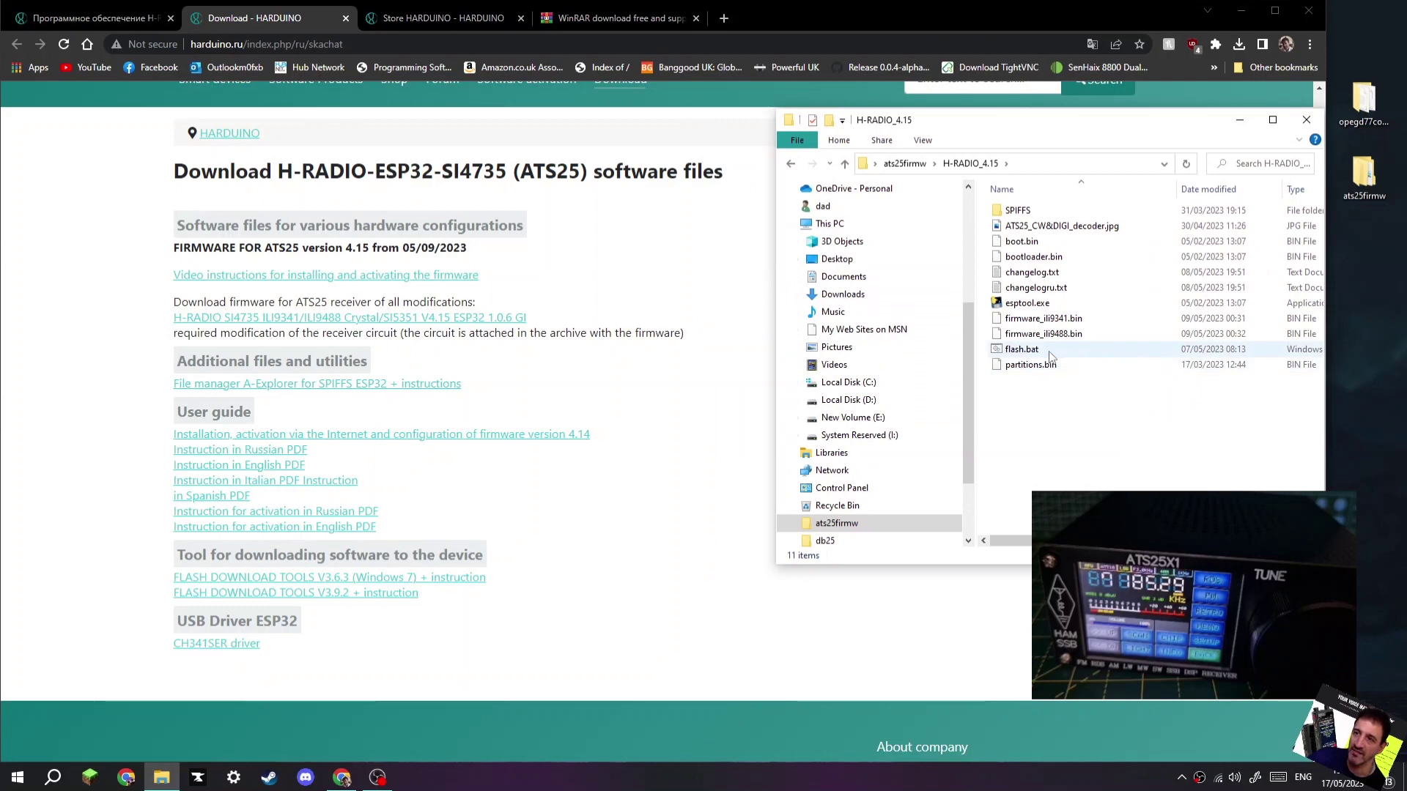
pyautogui.click(216, 644)
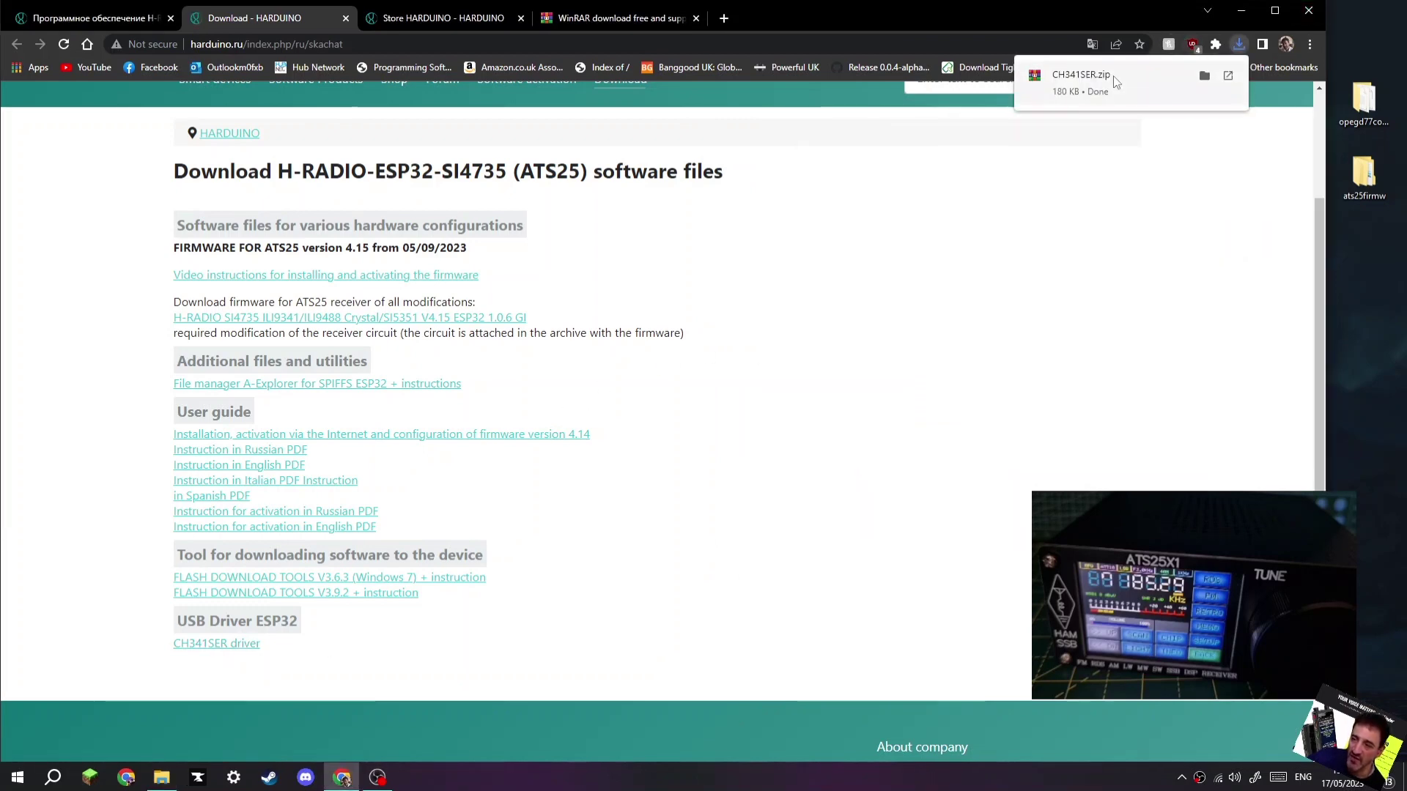
# Step: Open CH341SER.zip in WinRAR and dismiss the license purchase reminder
pyautogui.click(1114, 76)
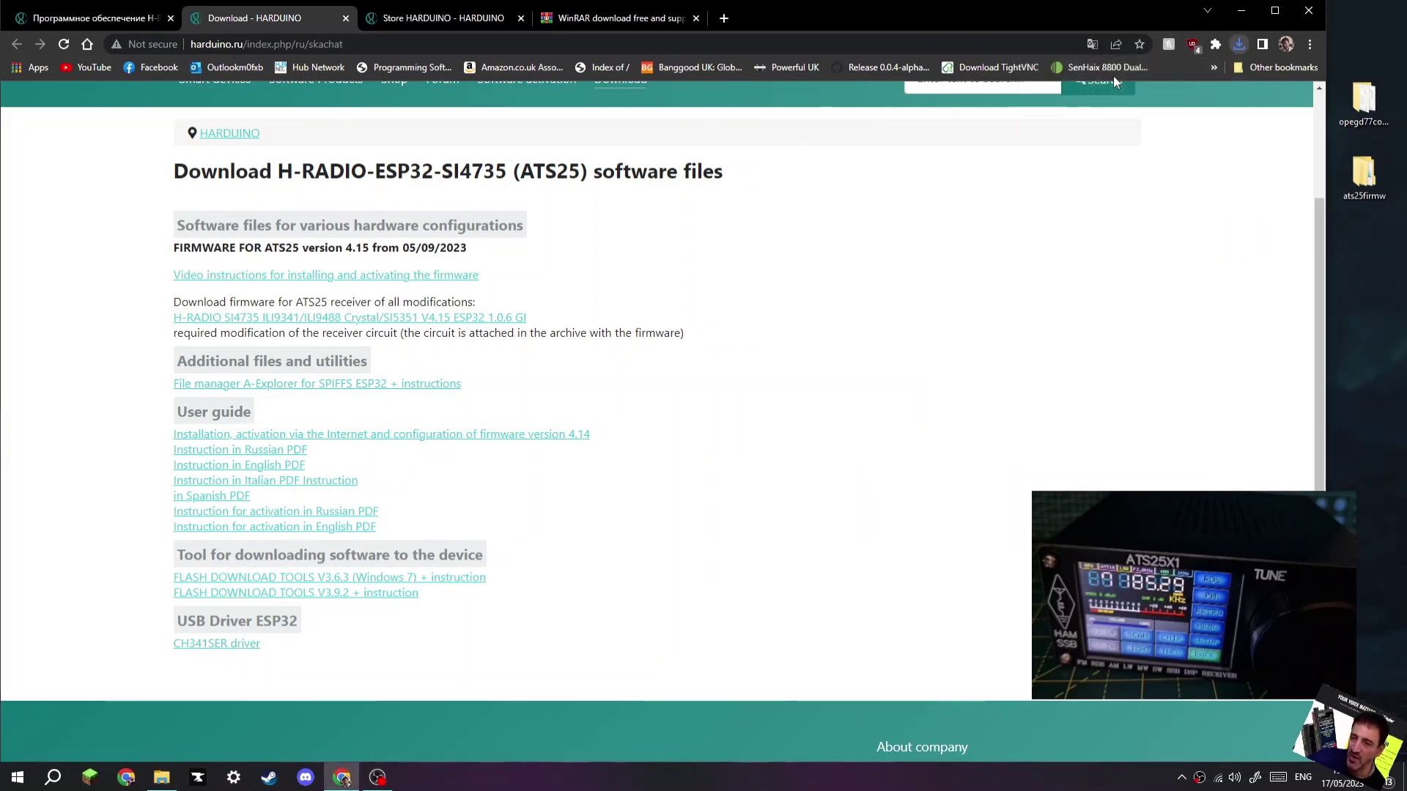
pyautogui.click(584, 18)
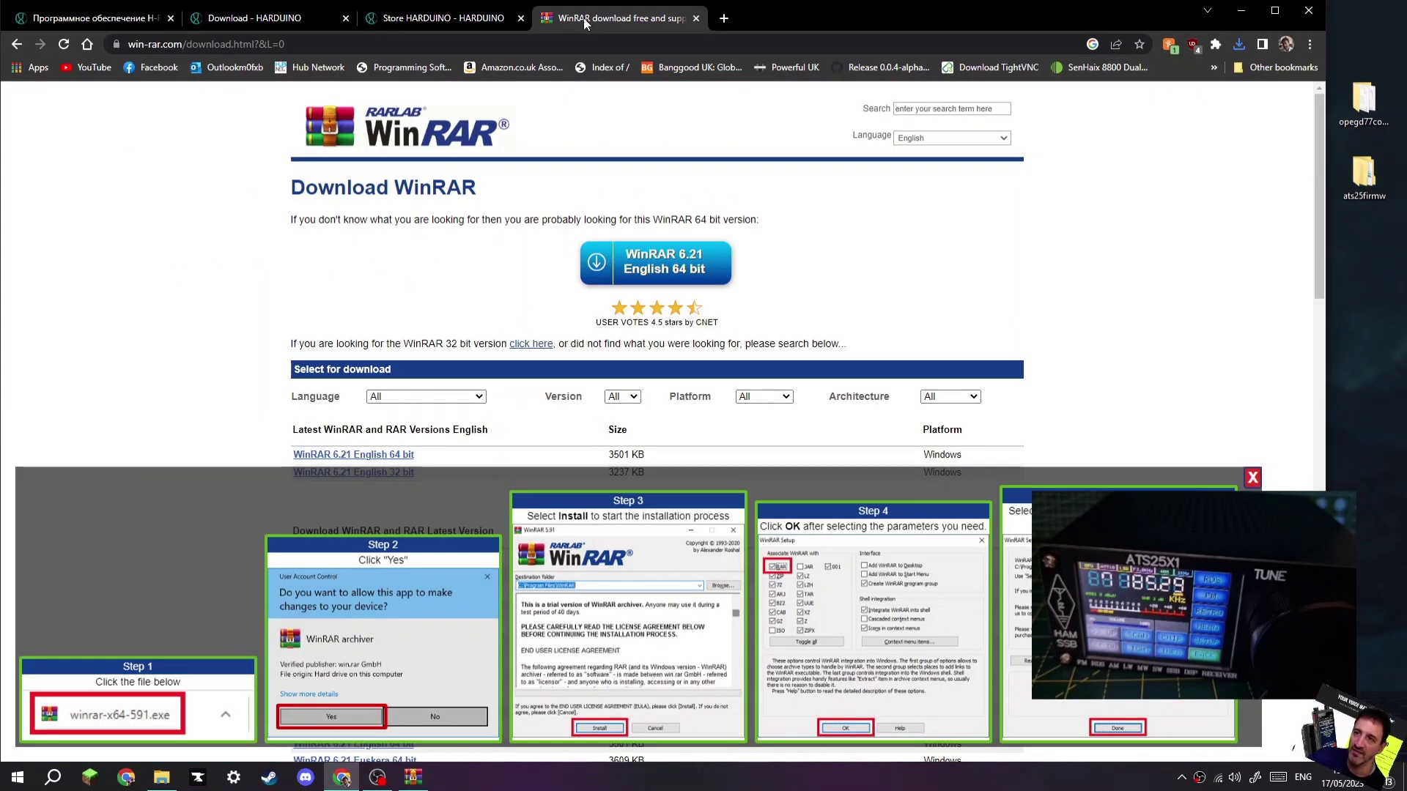
pyautogui.click(94, 18)
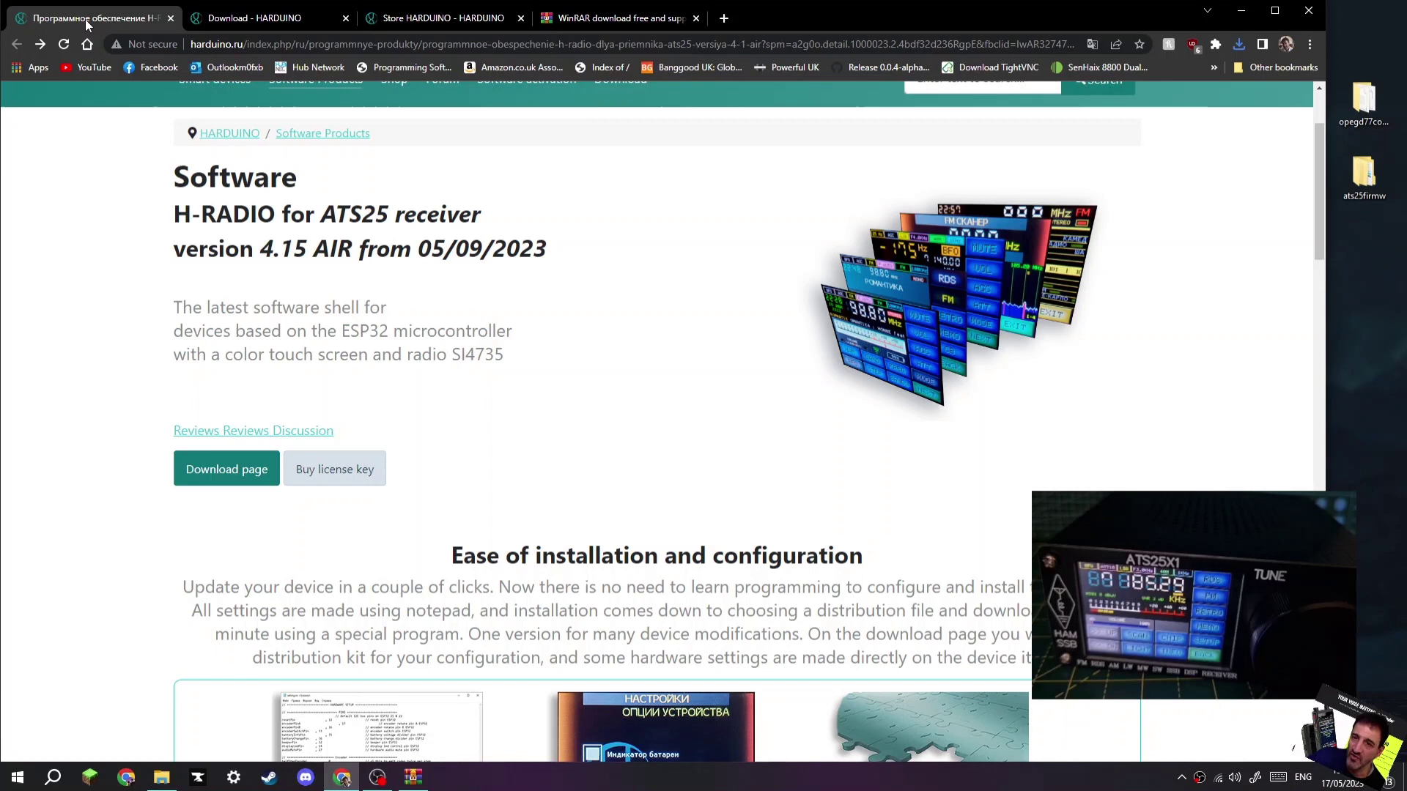
pyautogui.click(414, 776)
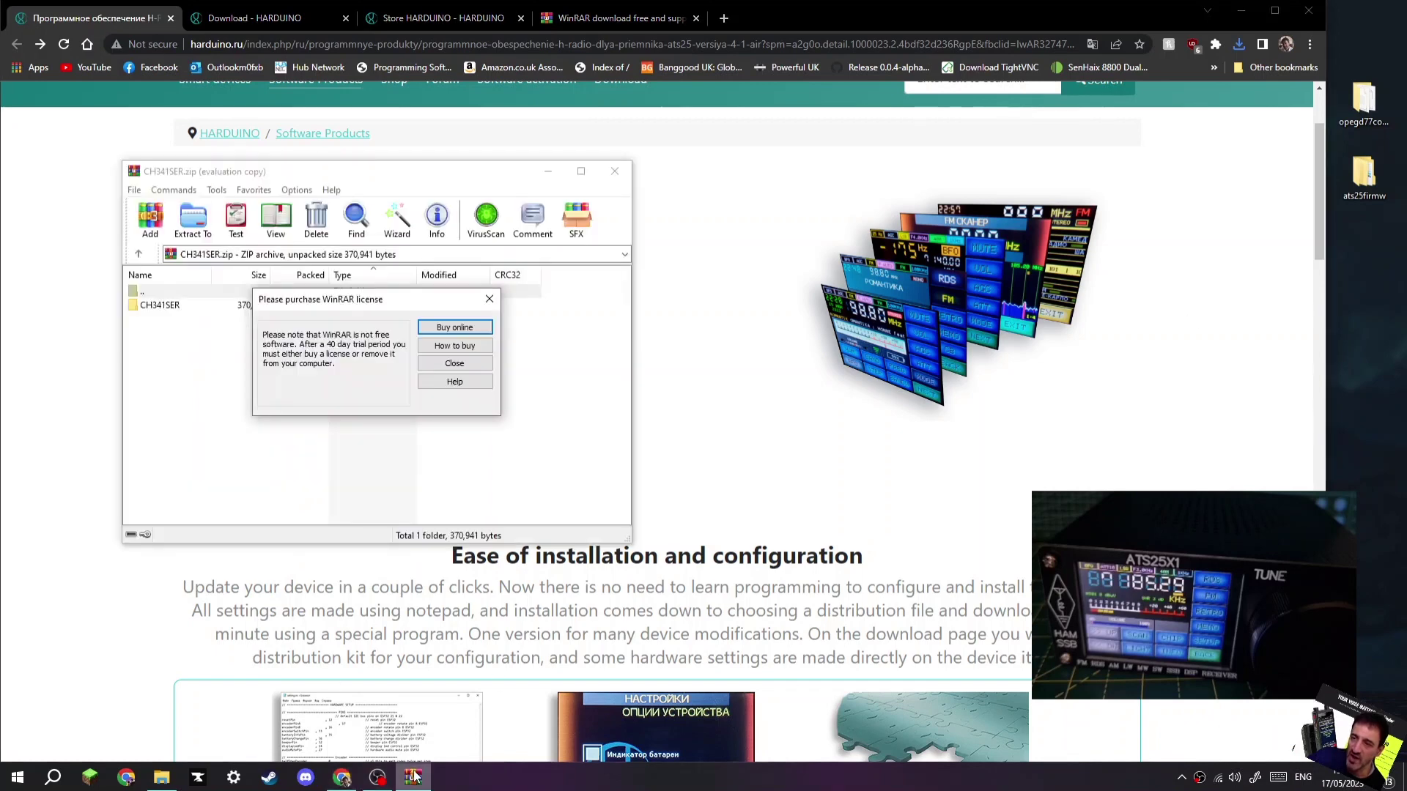
pyautogui.click(490, 300)
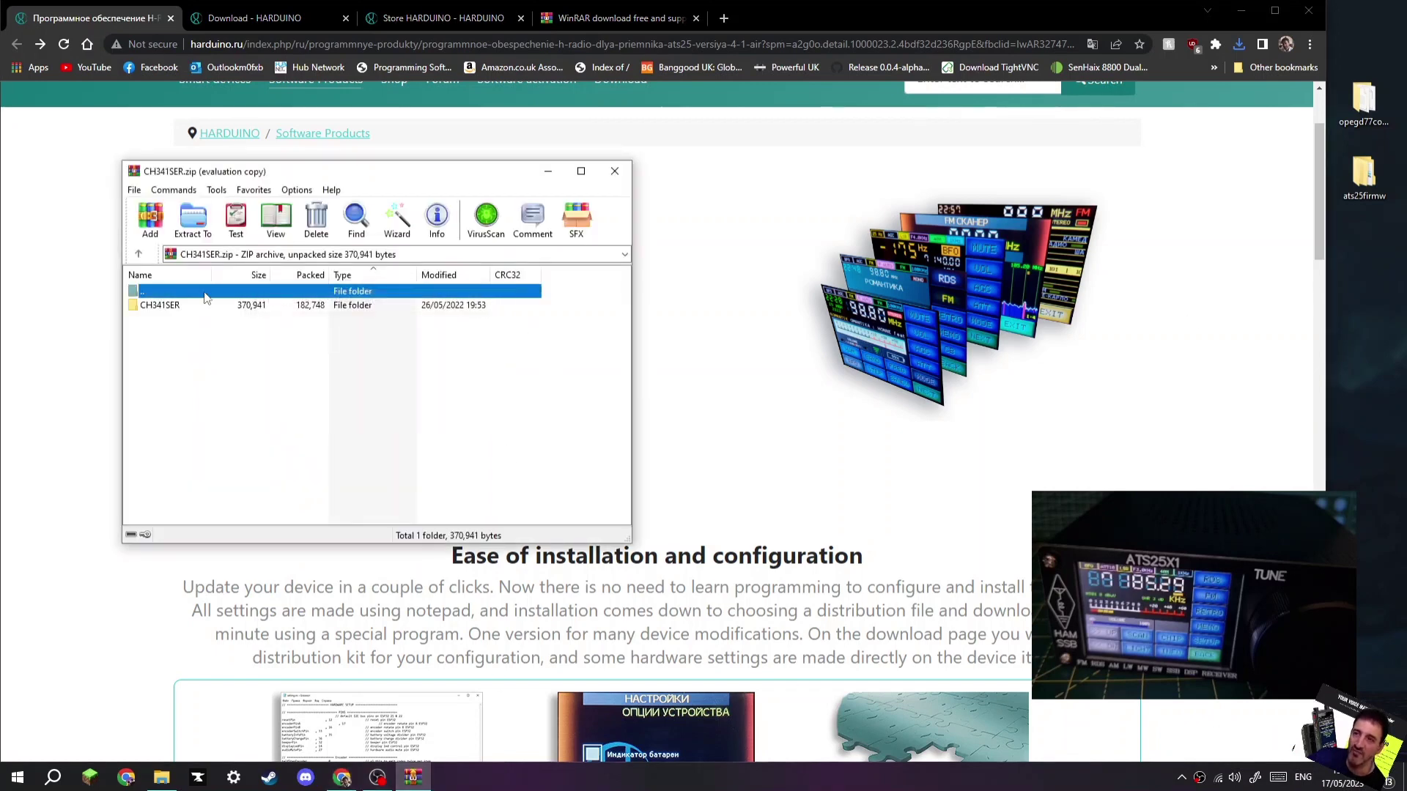
# Step: Launch DriverSetup from the archive's CH341SER folder and attempt the USB-serial driver install
pyautogui.doubleClick(175, 307)
pyautogui.doubleClick(160, 318)
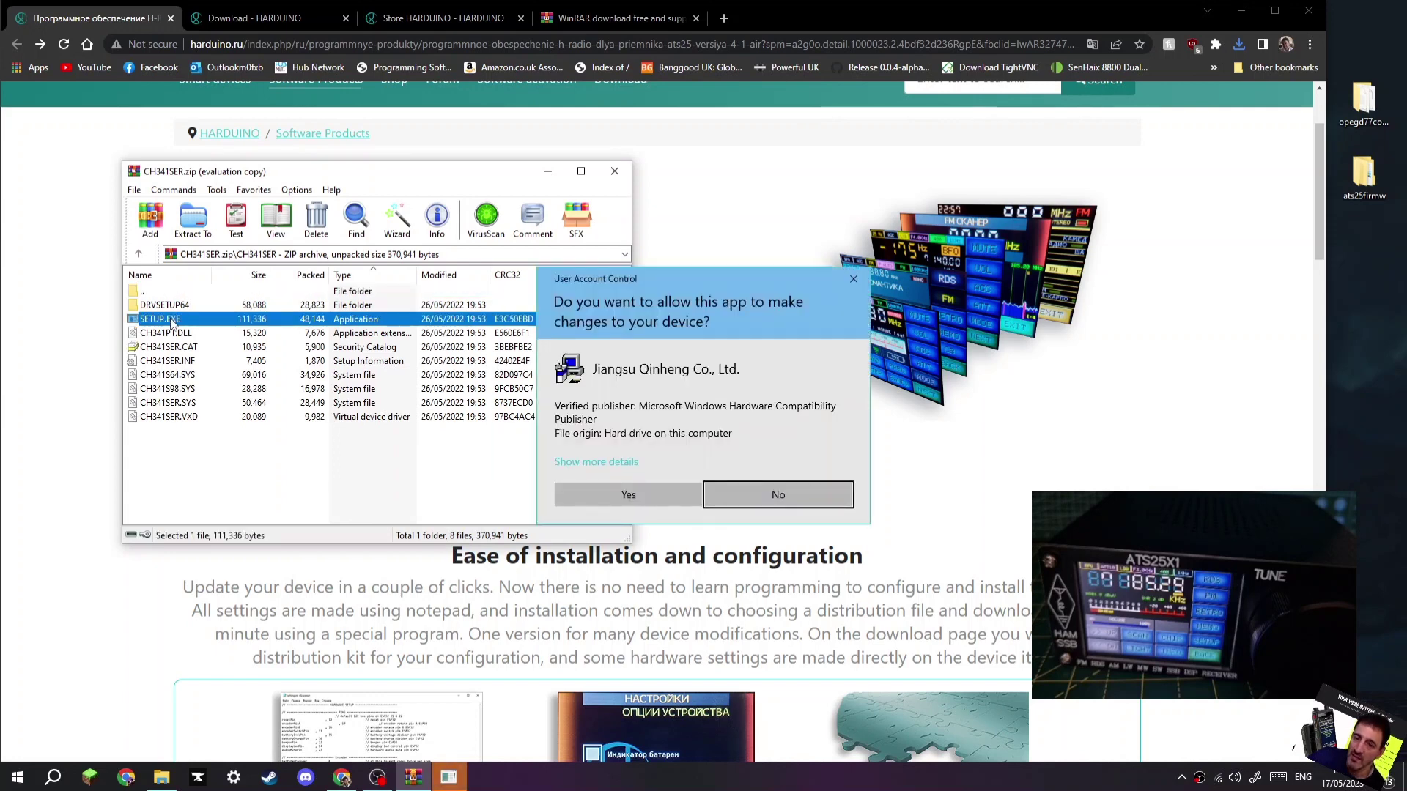
pyautogui.click(628, 495)
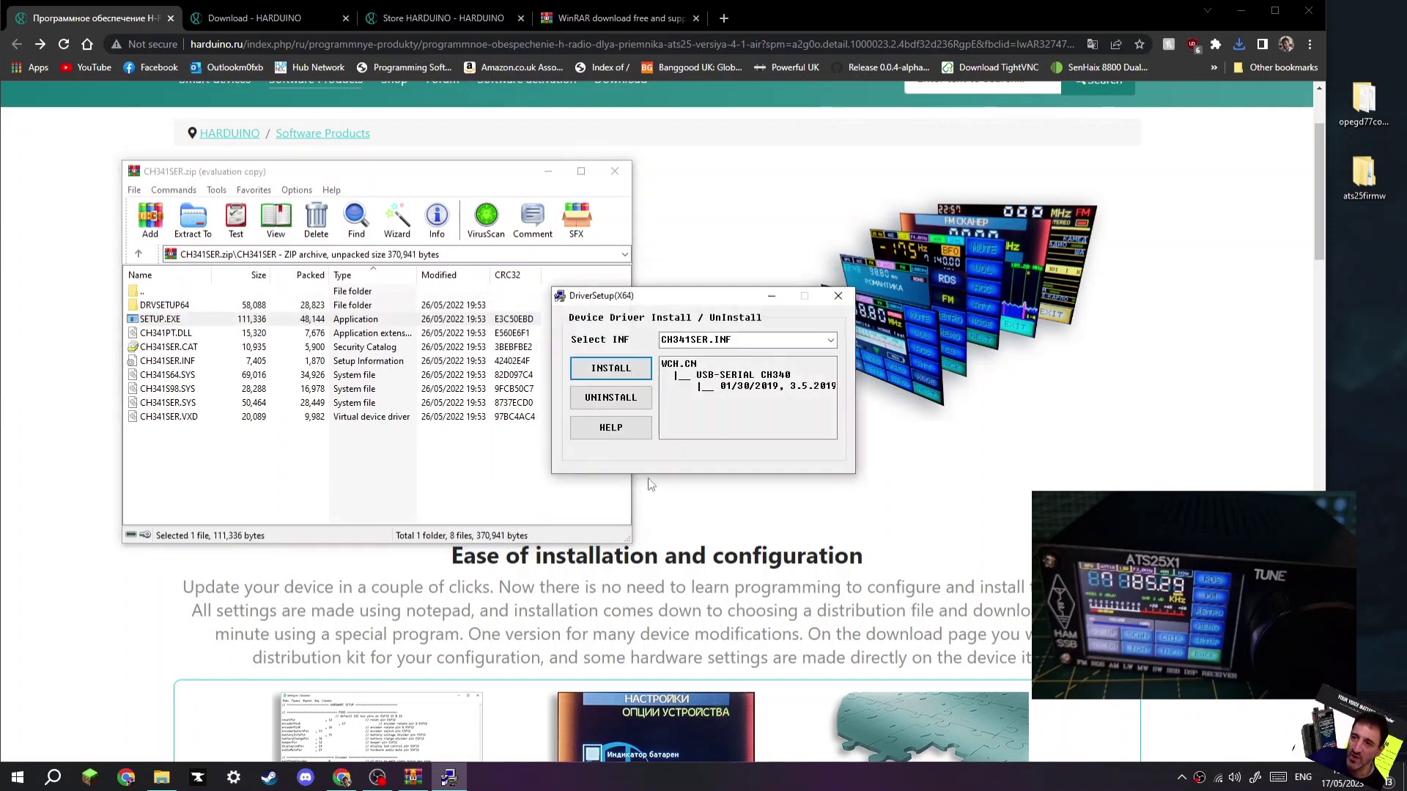
pyautogui.click(610, 368)
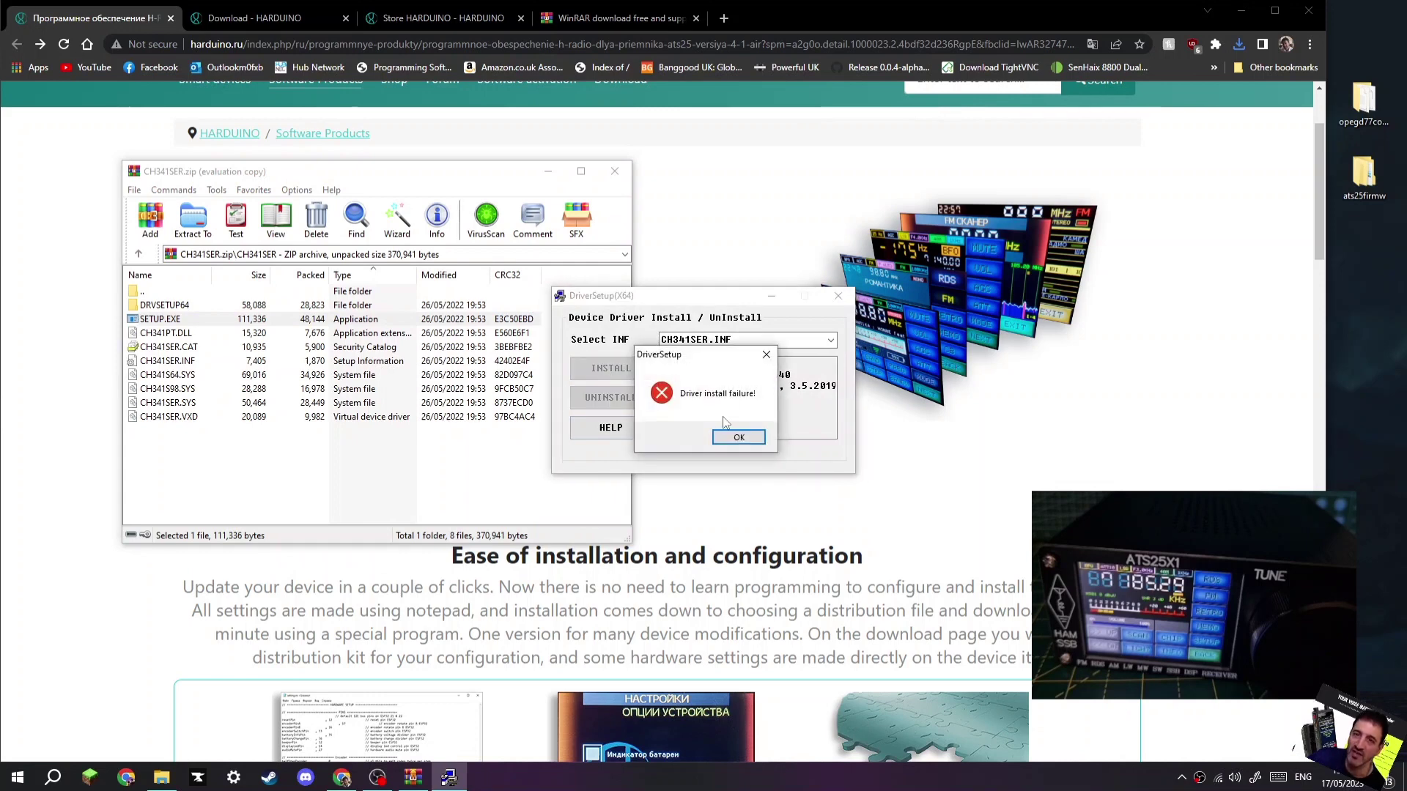
# Step: Acknowledge the install failures after one retry, close DriverSetup and minimize WinRAR
pyautogui.click(738, 438)
pyautogui.click(610, 369)
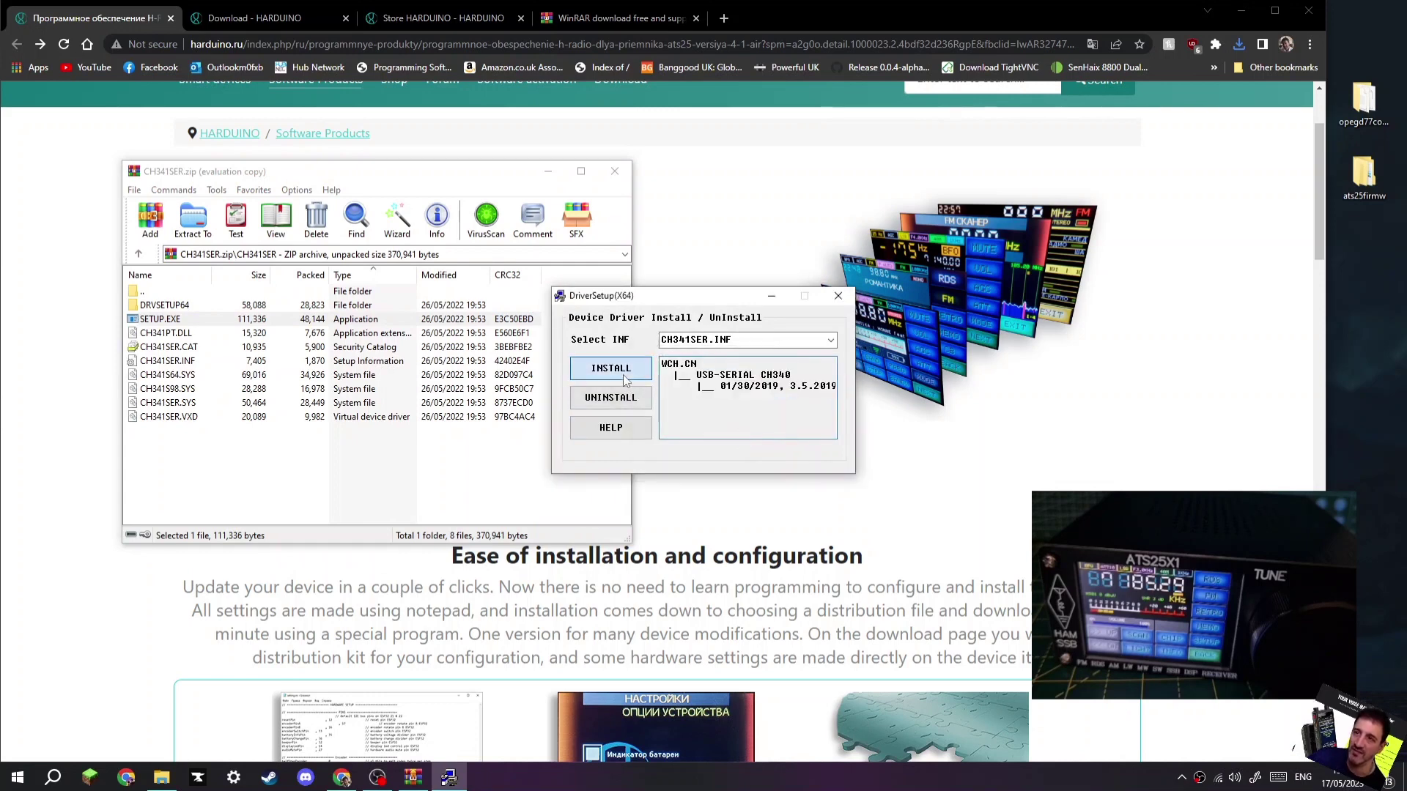
pyautogui.click(738, 443)
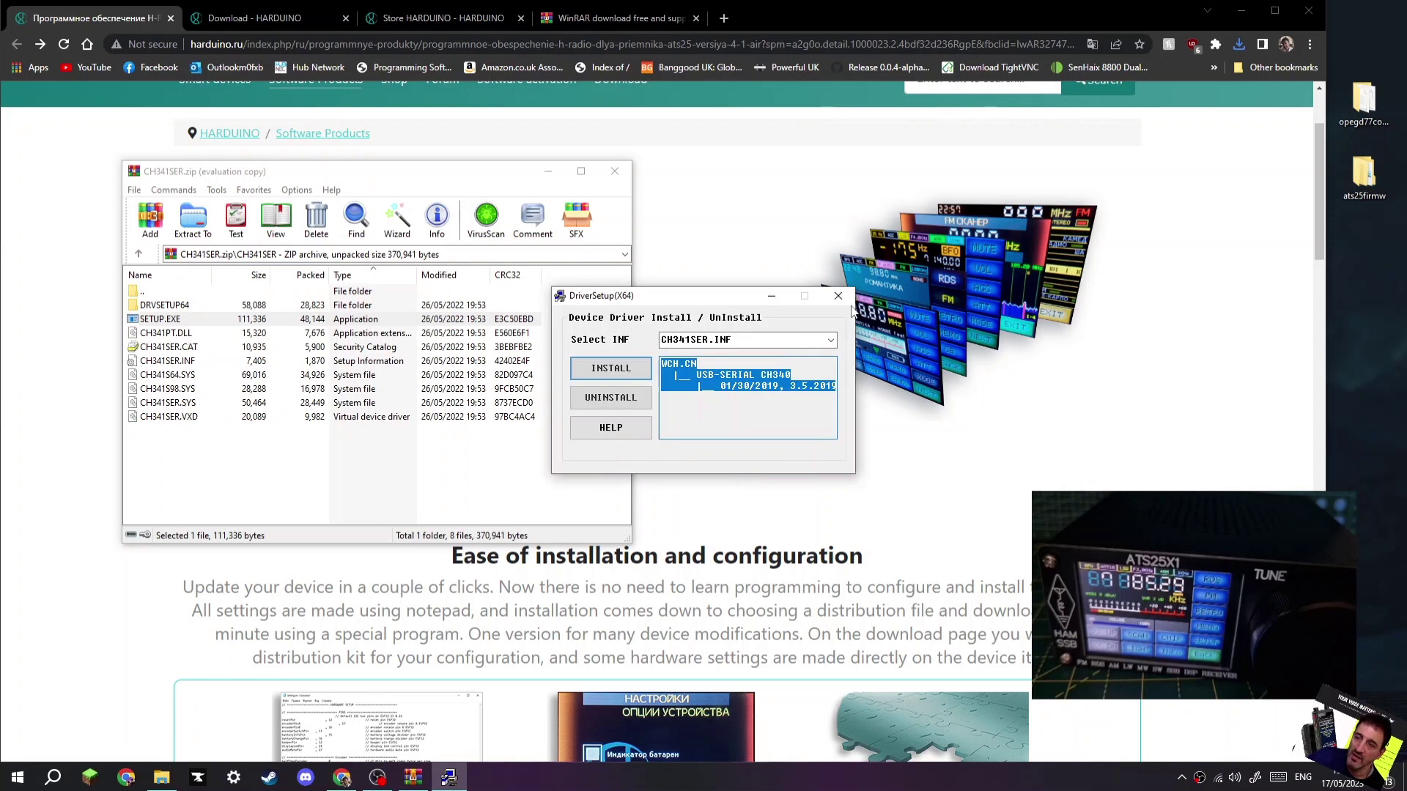
pyautogui.click(837, 295)
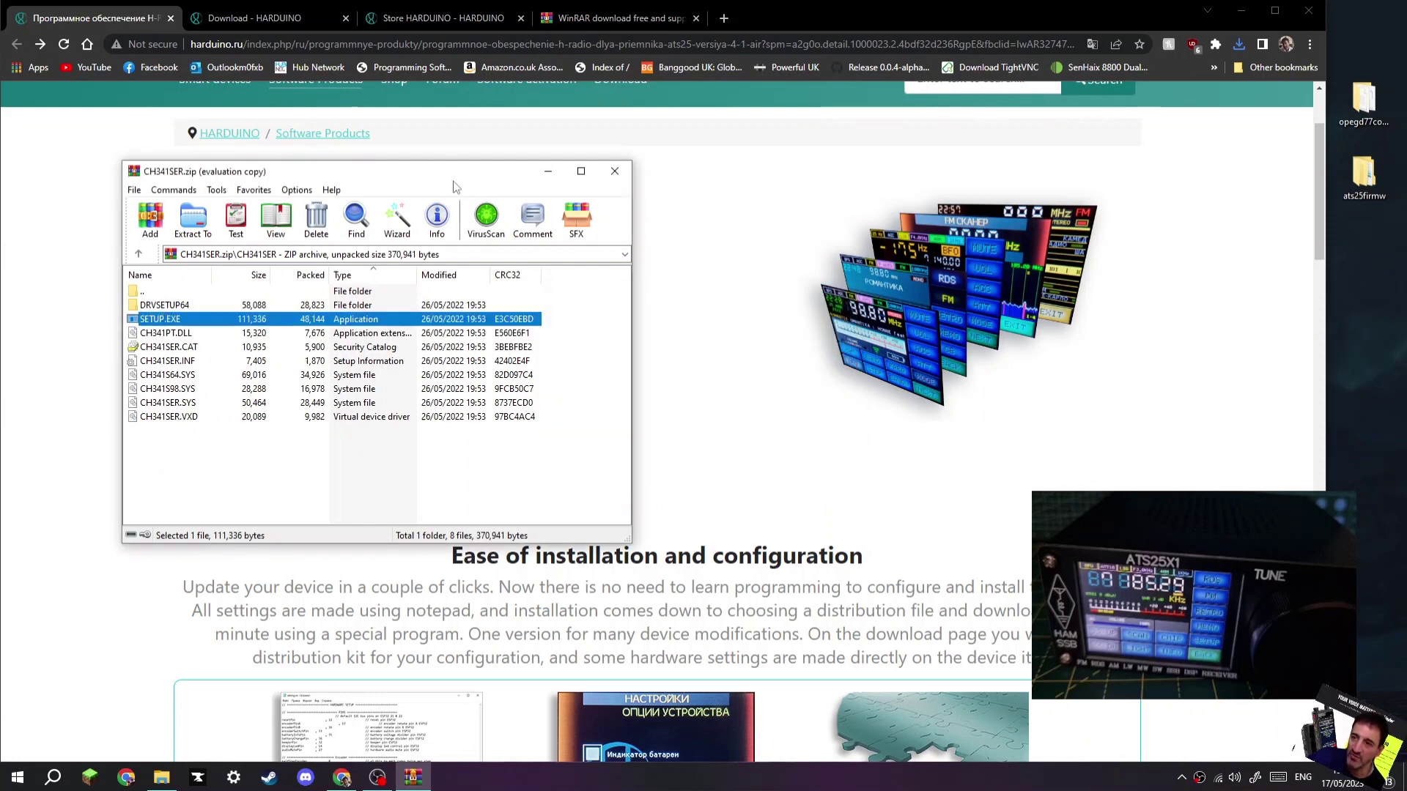
pyautogui.click(547, 171)
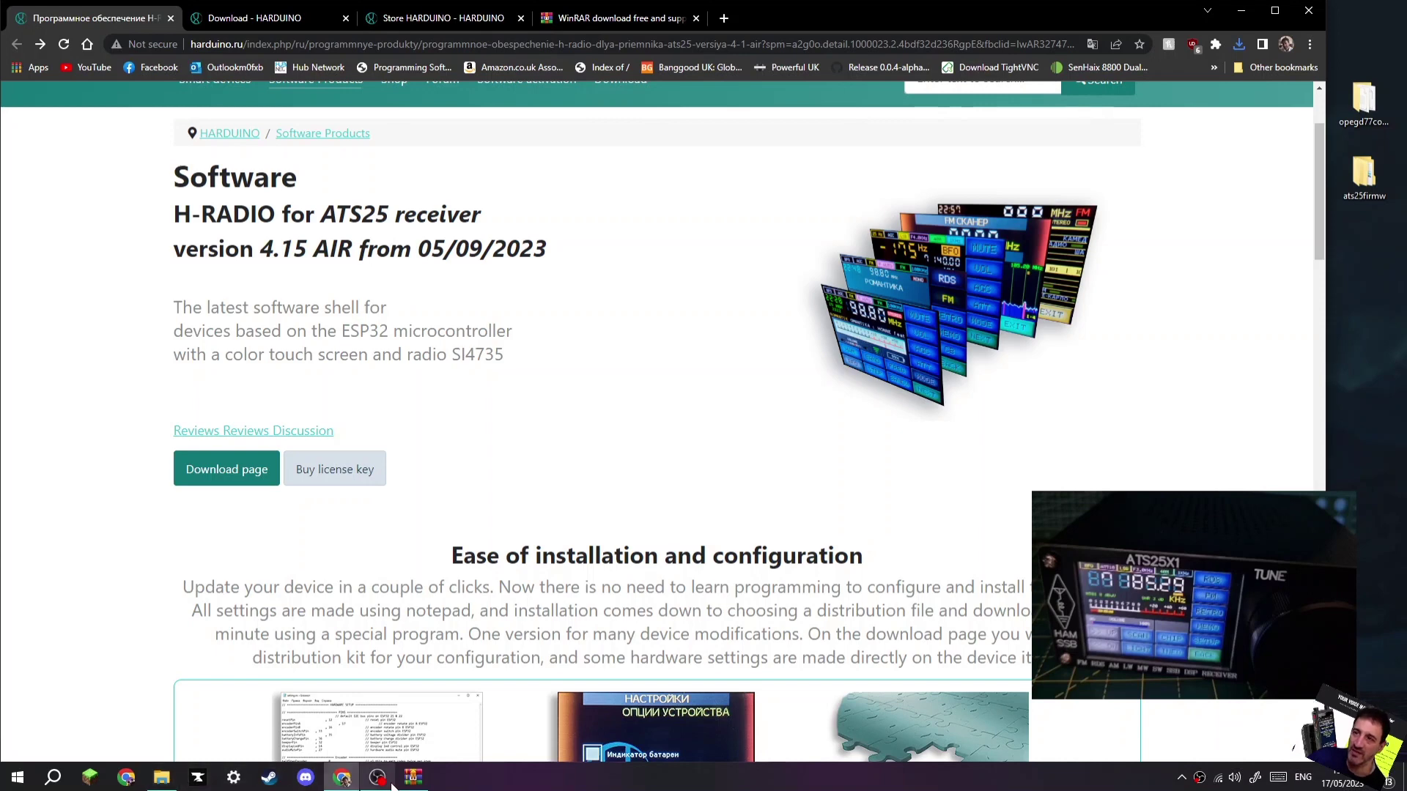
pyautogui.rightClick(17, 778)
pyautogui.click(92, 468)
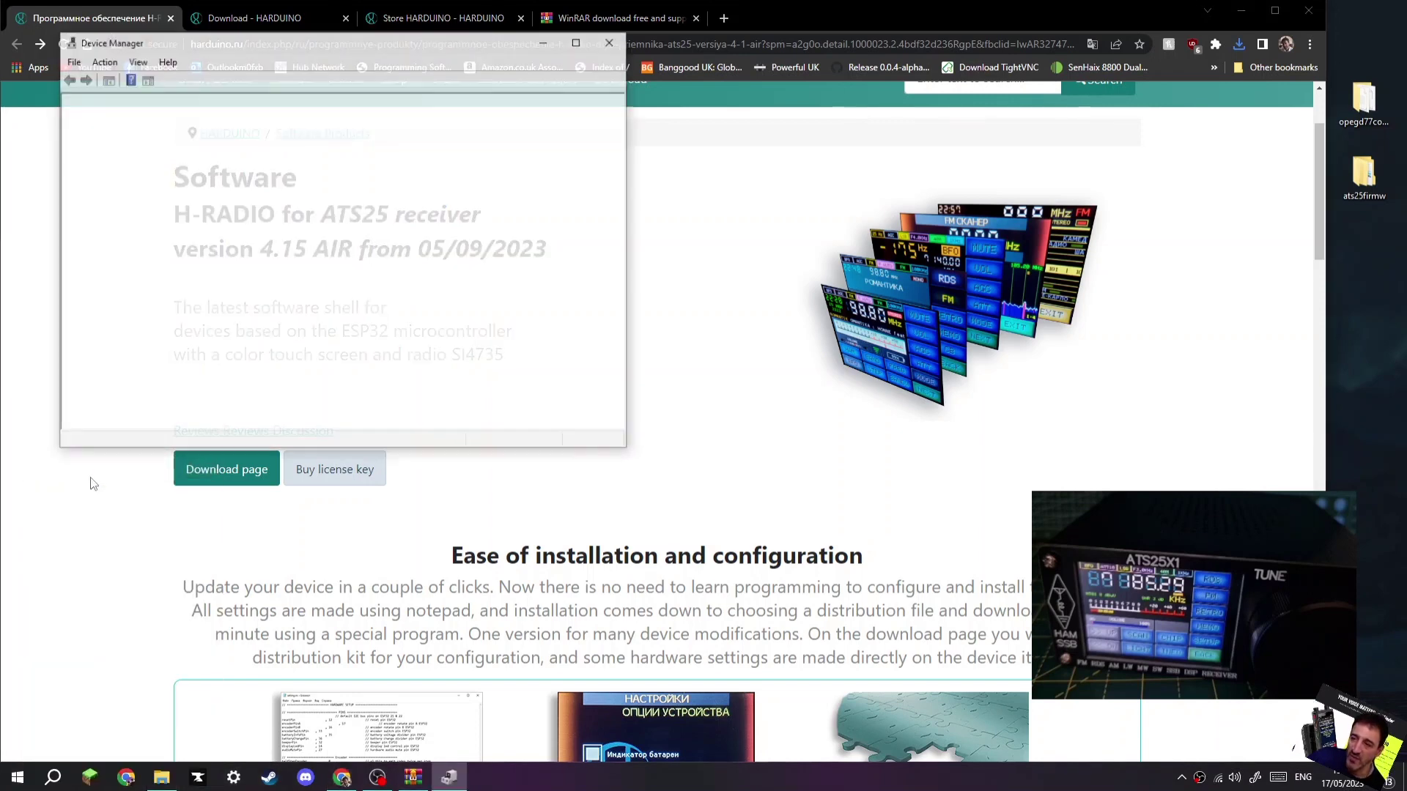
pyautogui.doubleClick(141, 272)
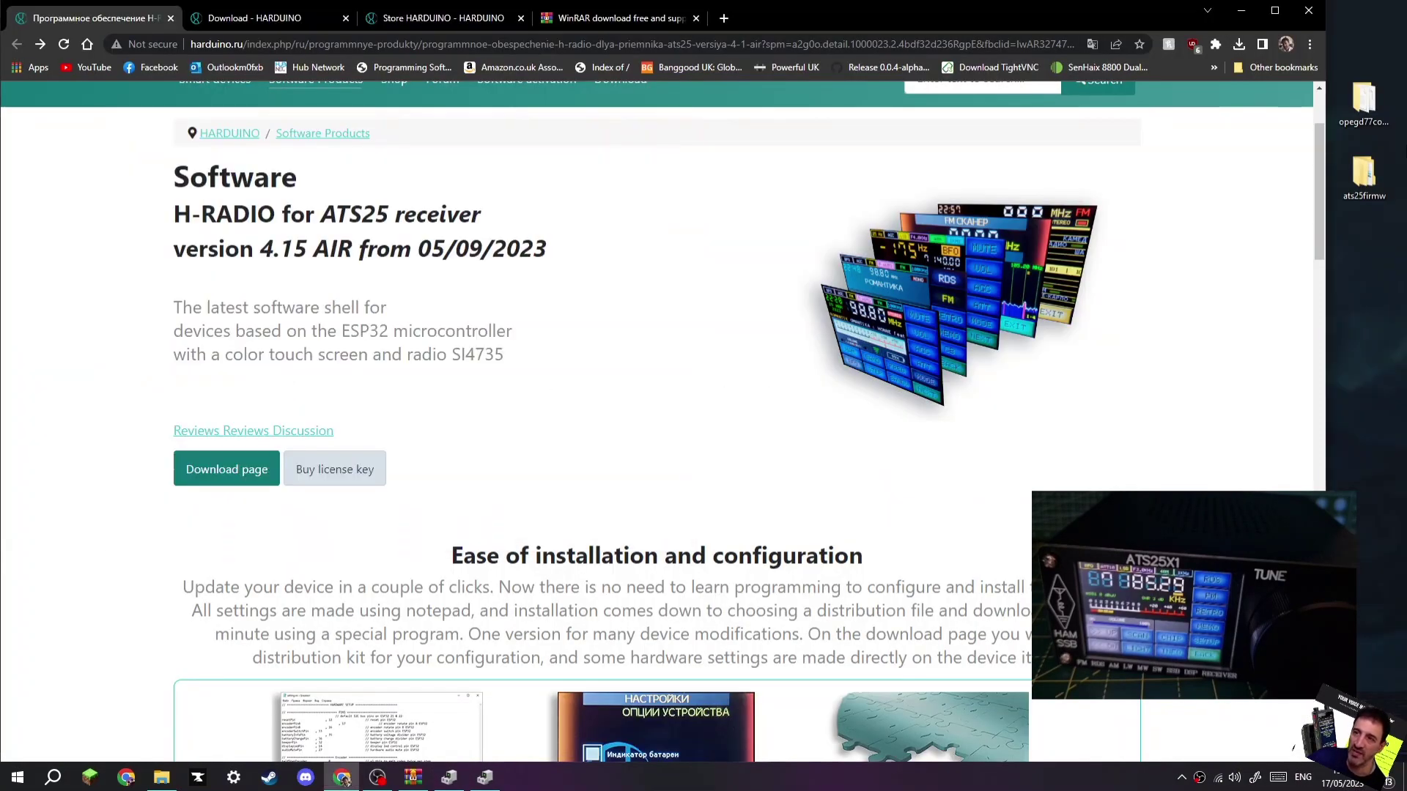
# Step: Run flash.bat from the ats25firmw > H-RADIO_4.15 folder
pyautogui.doubleClick(1363, 173)
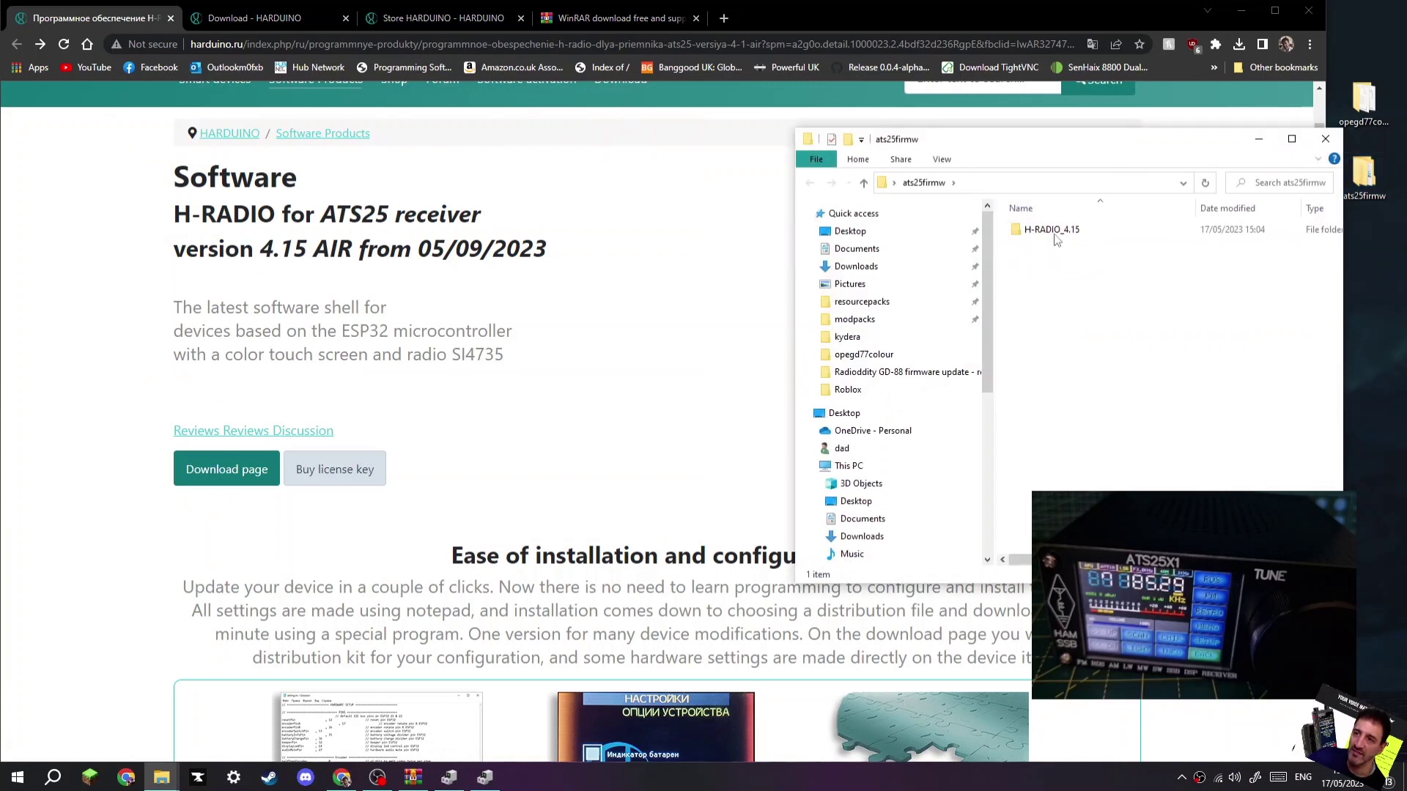
pyautogui.doubleClick(1052, 230)
pyautogui.moveTo(1153, 143); pyautogui.dragTo(890, 184)
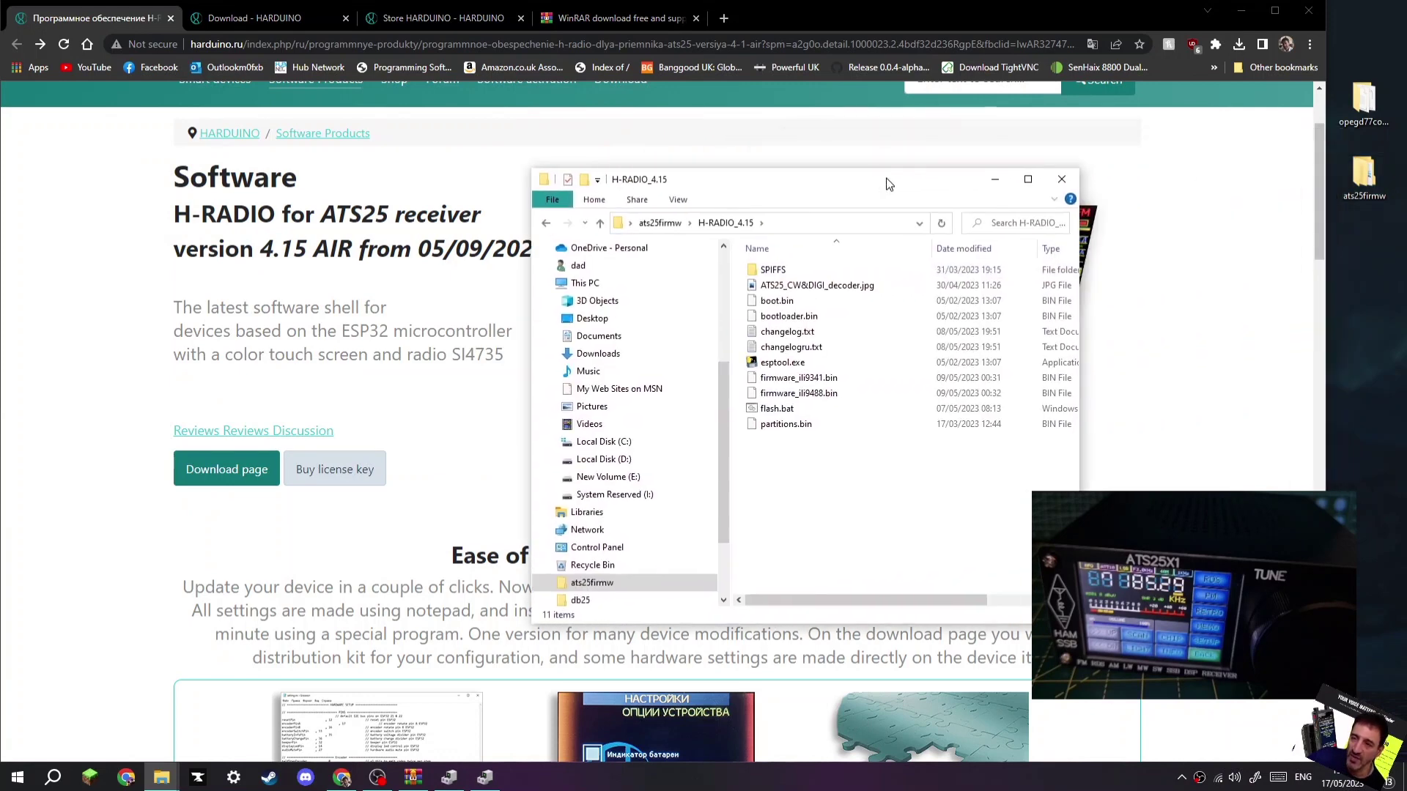
pyautogui.doubleClick(777, 409)
pyautogui.write('1')
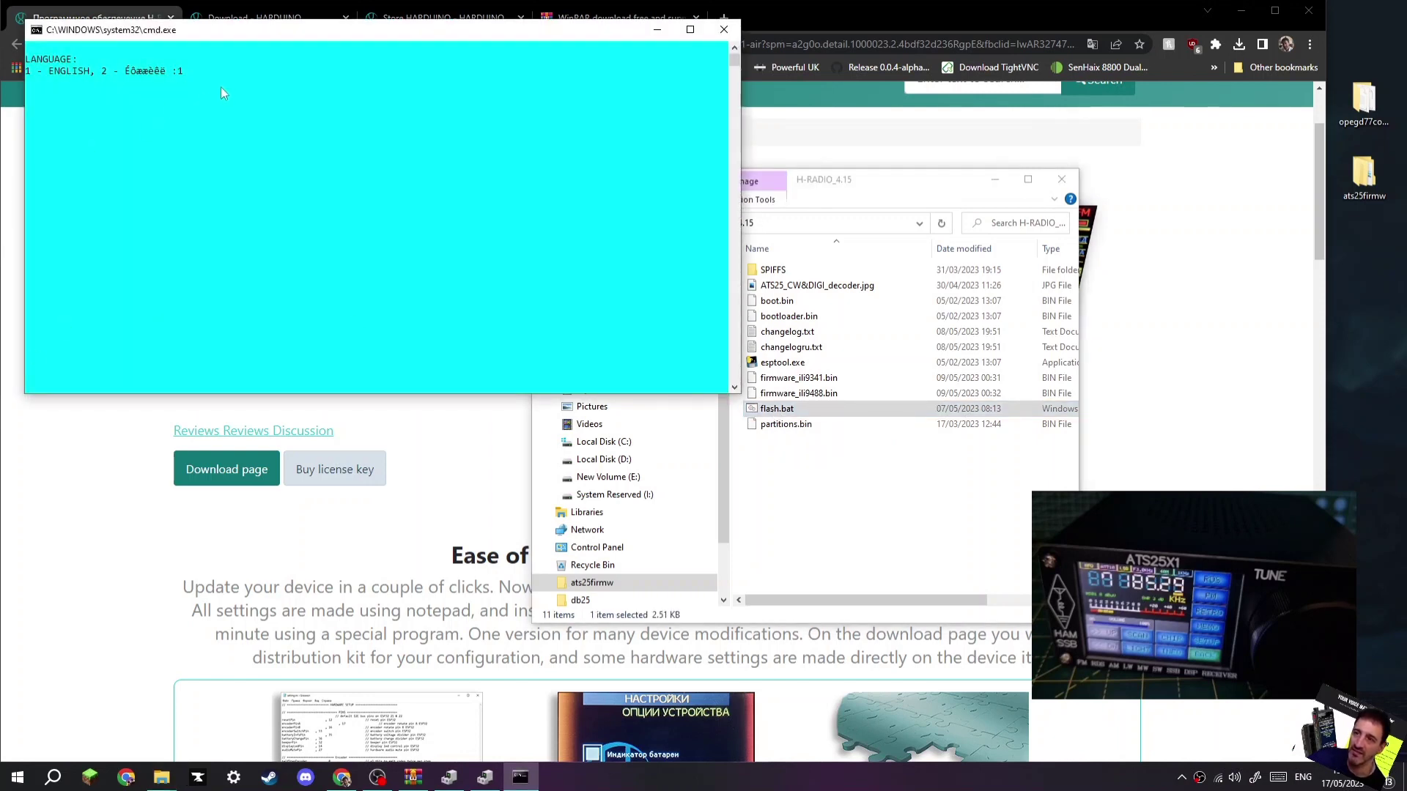
# Step: Choose English and continue past the changelog and update instructions
pyautogui.press('Return')
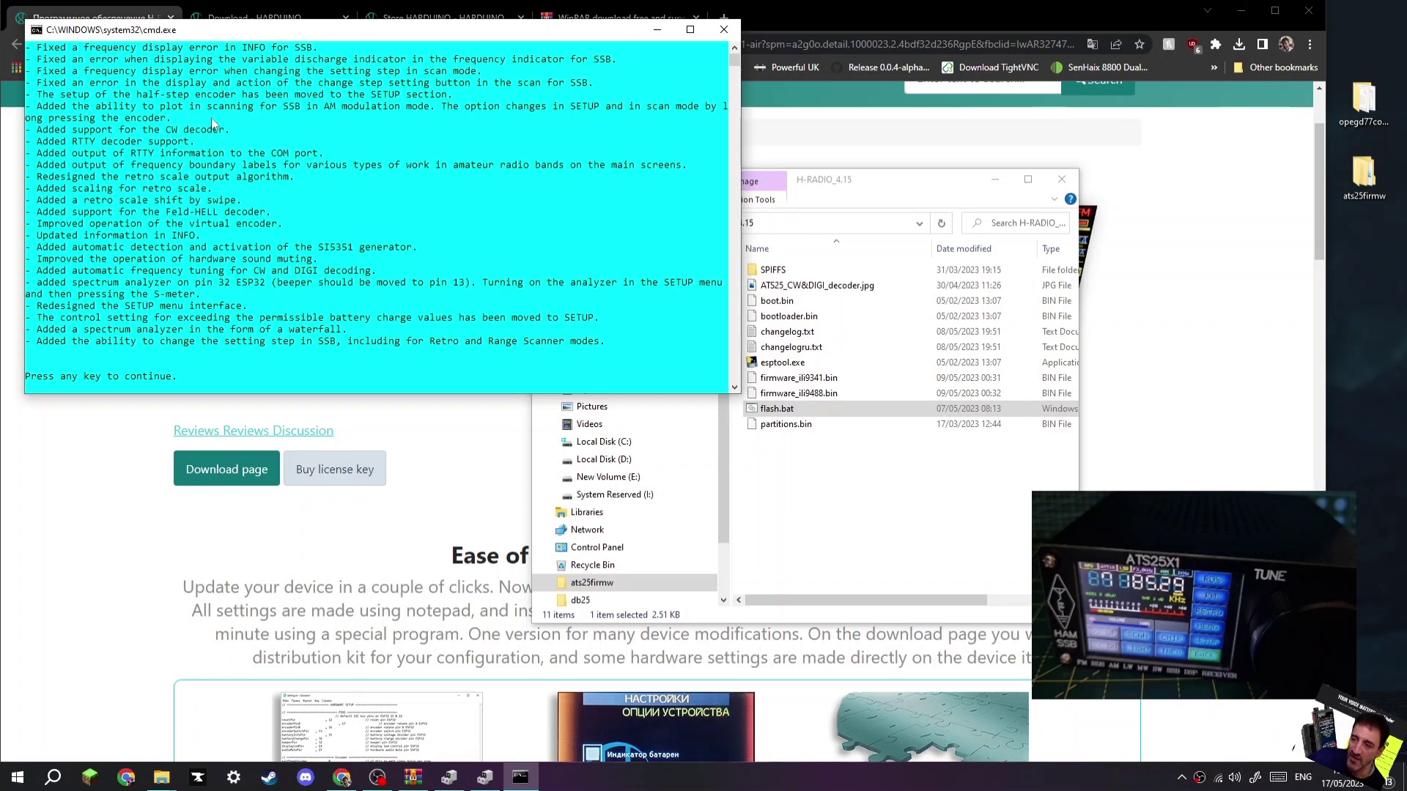
pyautogui.press('Return')
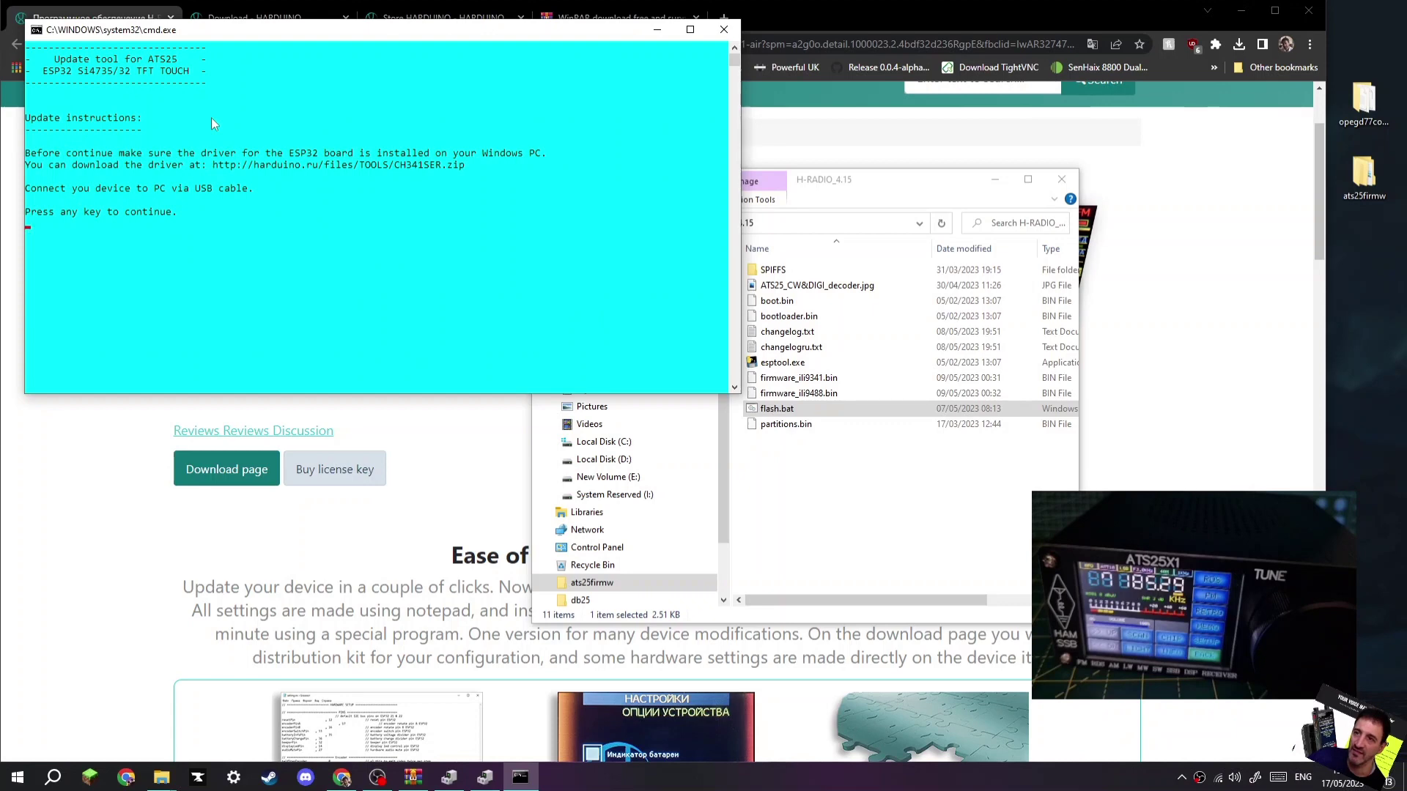
pyautogui.press('Return')
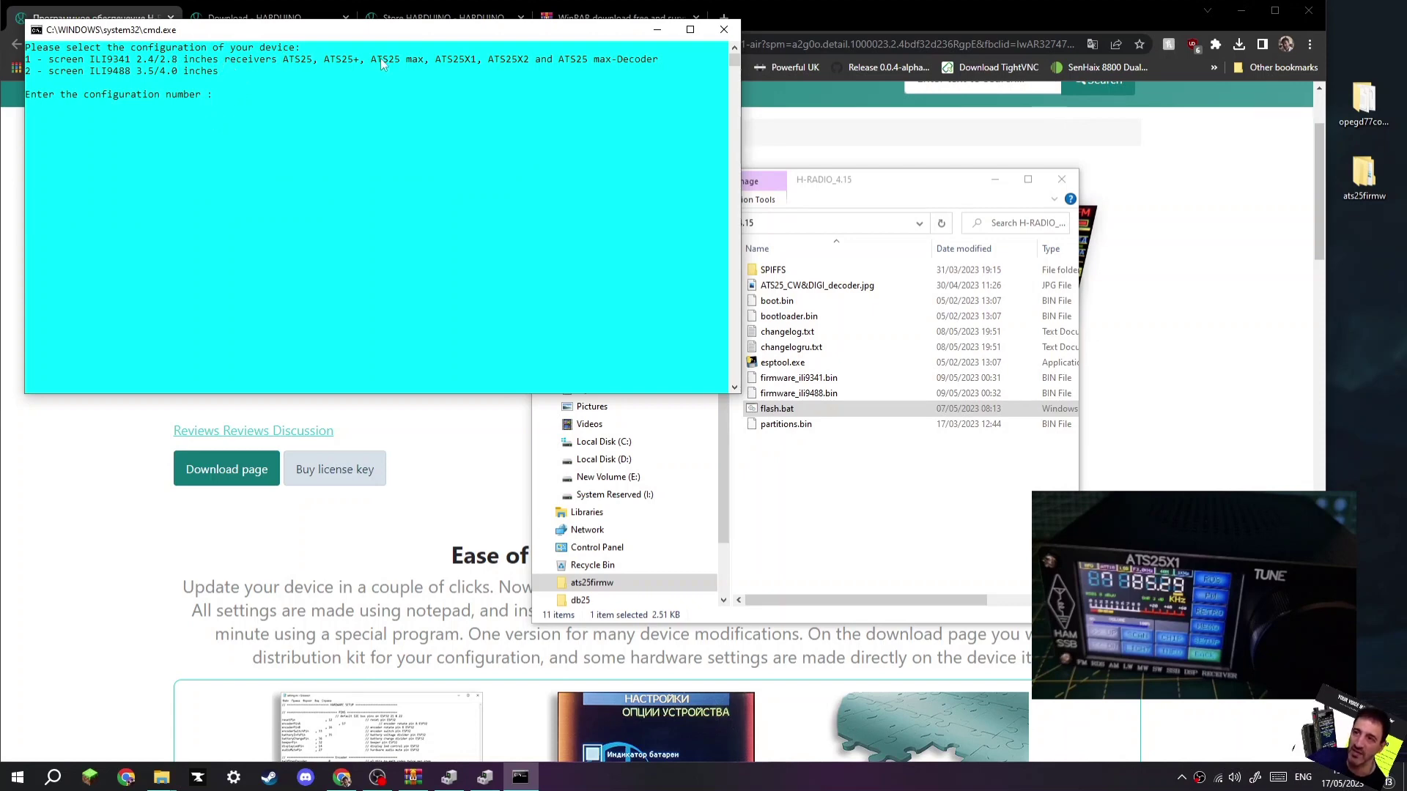
pyautogui.write('1')
# Step: Choose configuration 1, then check Ports (COM & LPT) in Device Manager for the receiver's port
pyautogui.press('Return')
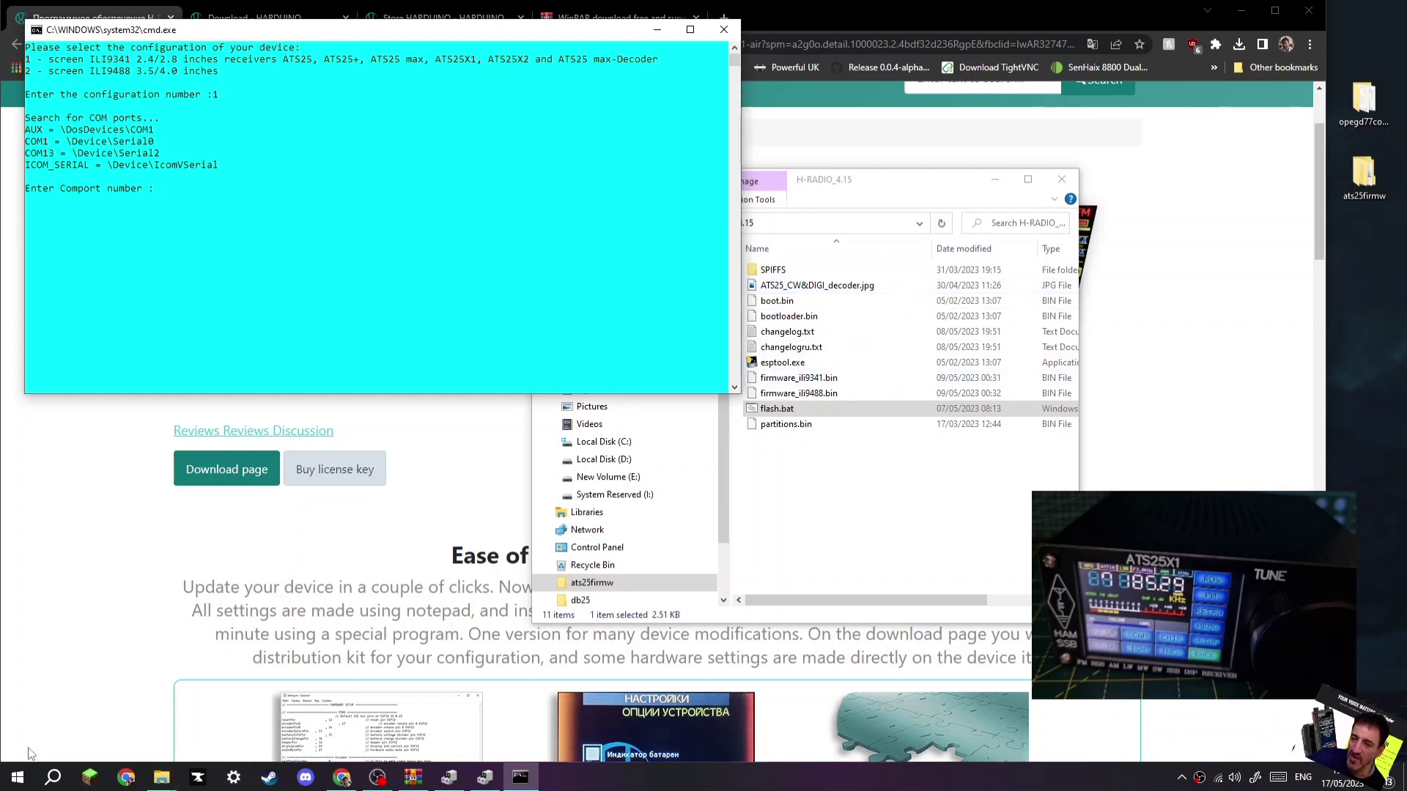
pyautogui.rightClick(18, 778)
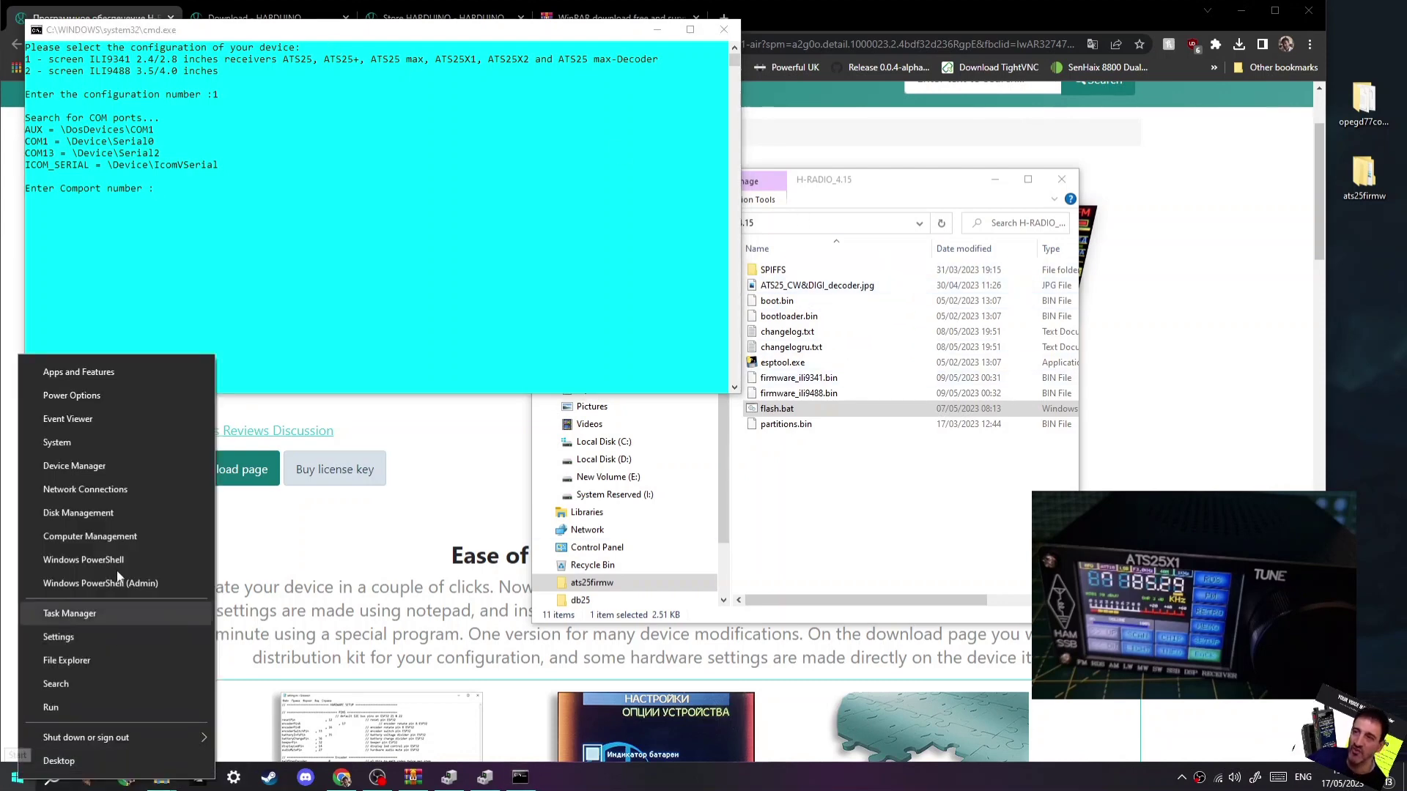
pyautogui.click(107, 466)
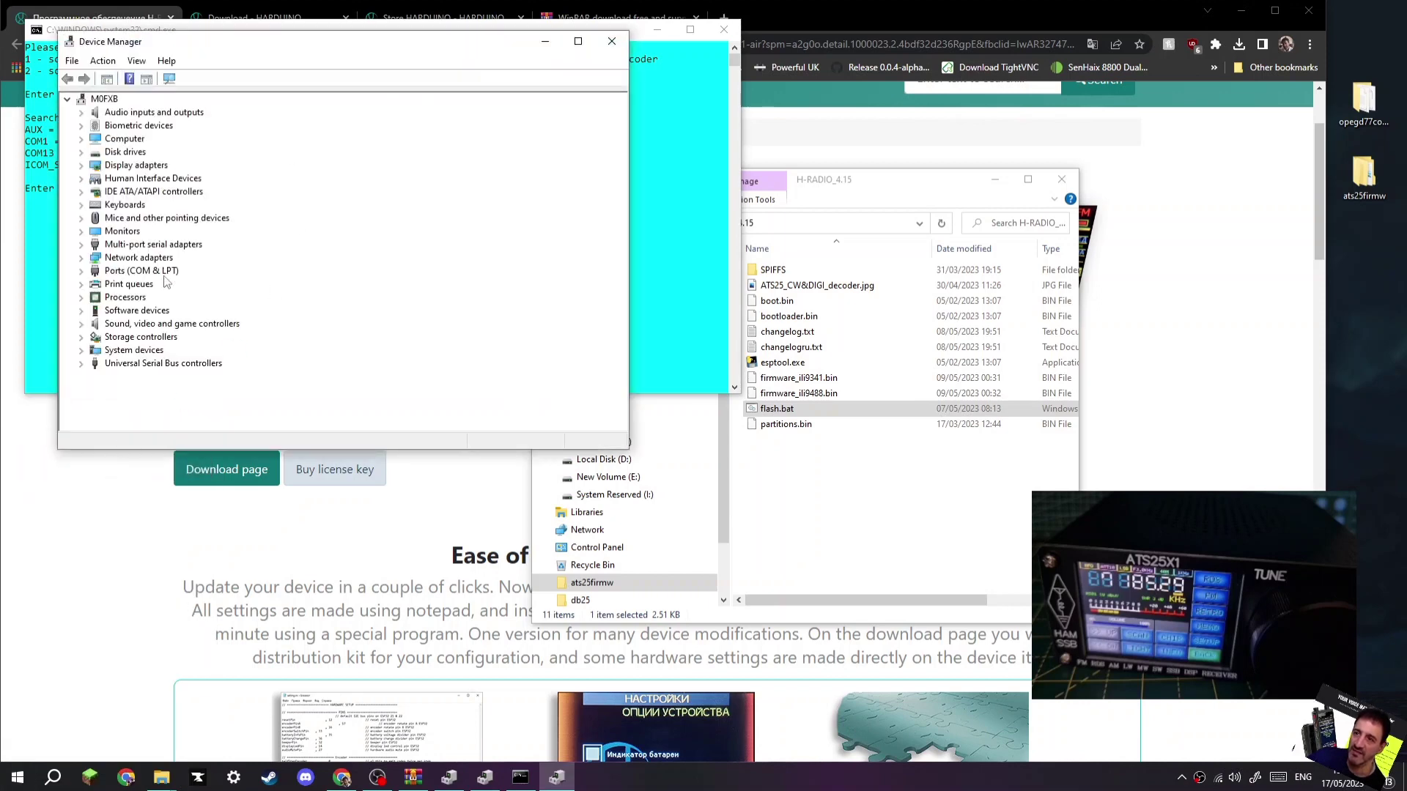
pyautogui.doubleClick(140, 271)
pyautogui.click(544, 42)
pyautogui.click(162, 192)
pyautogui.write('13')
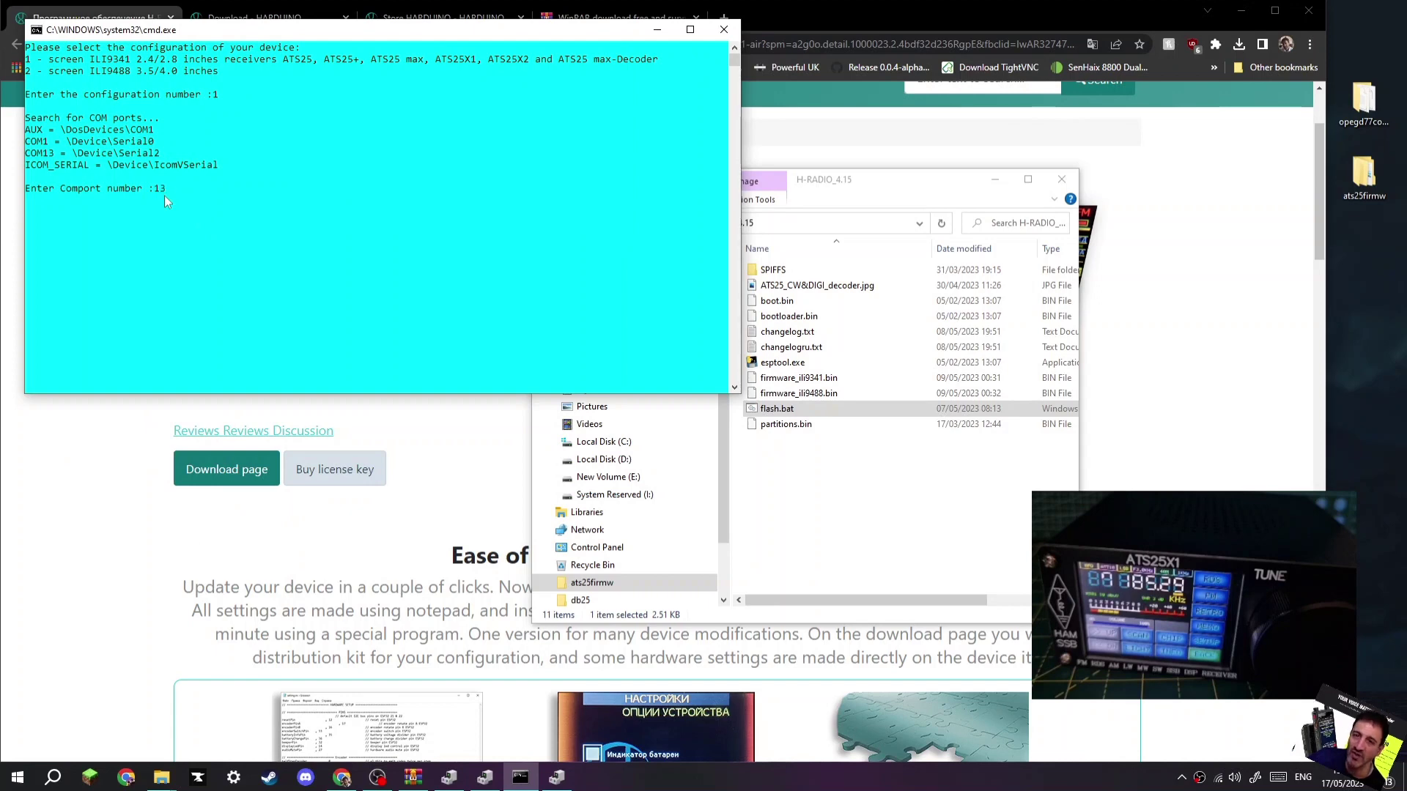
# Step: Flash the firmware over port 13 and close the window after 'Update finished'
pyautogui.press('Return')
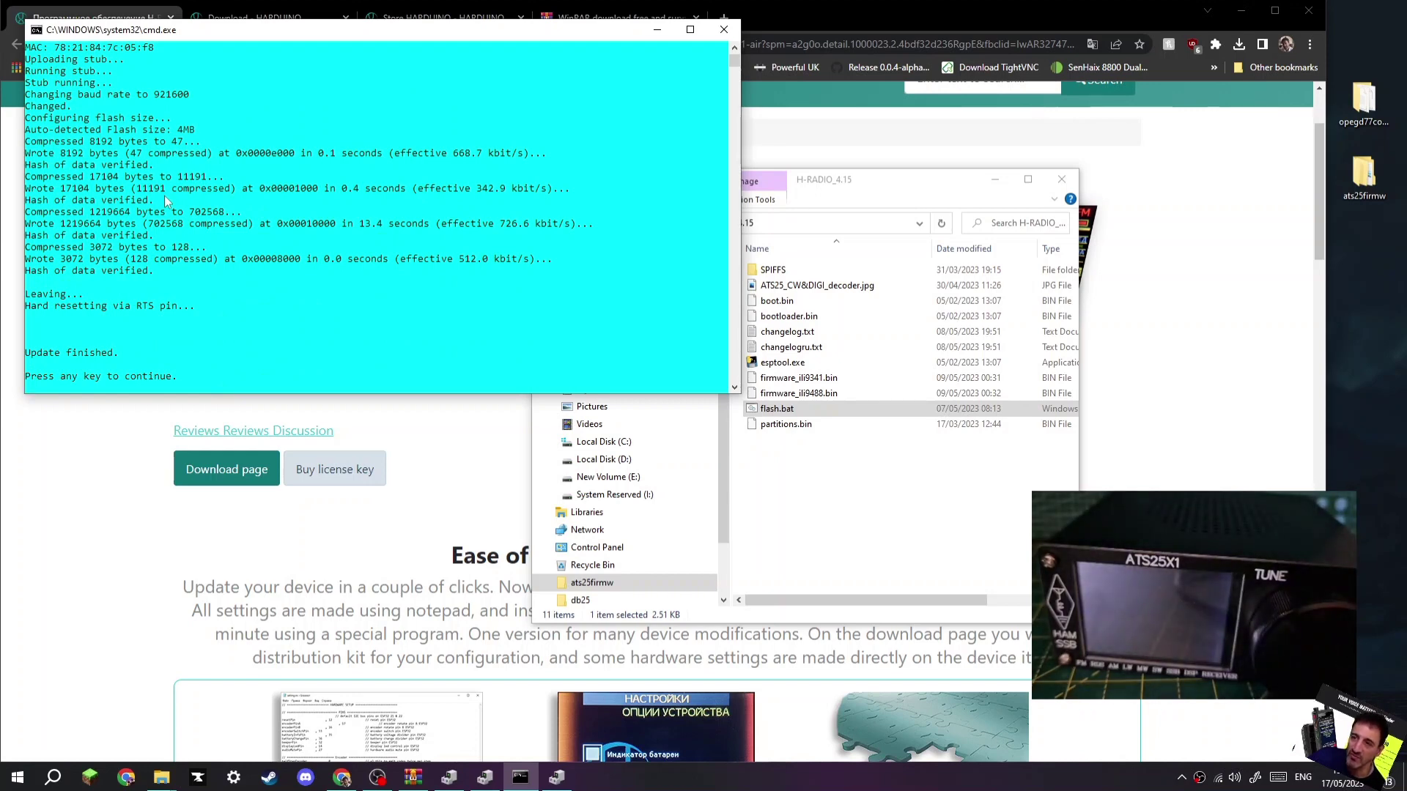
pyautogui.press('Return')
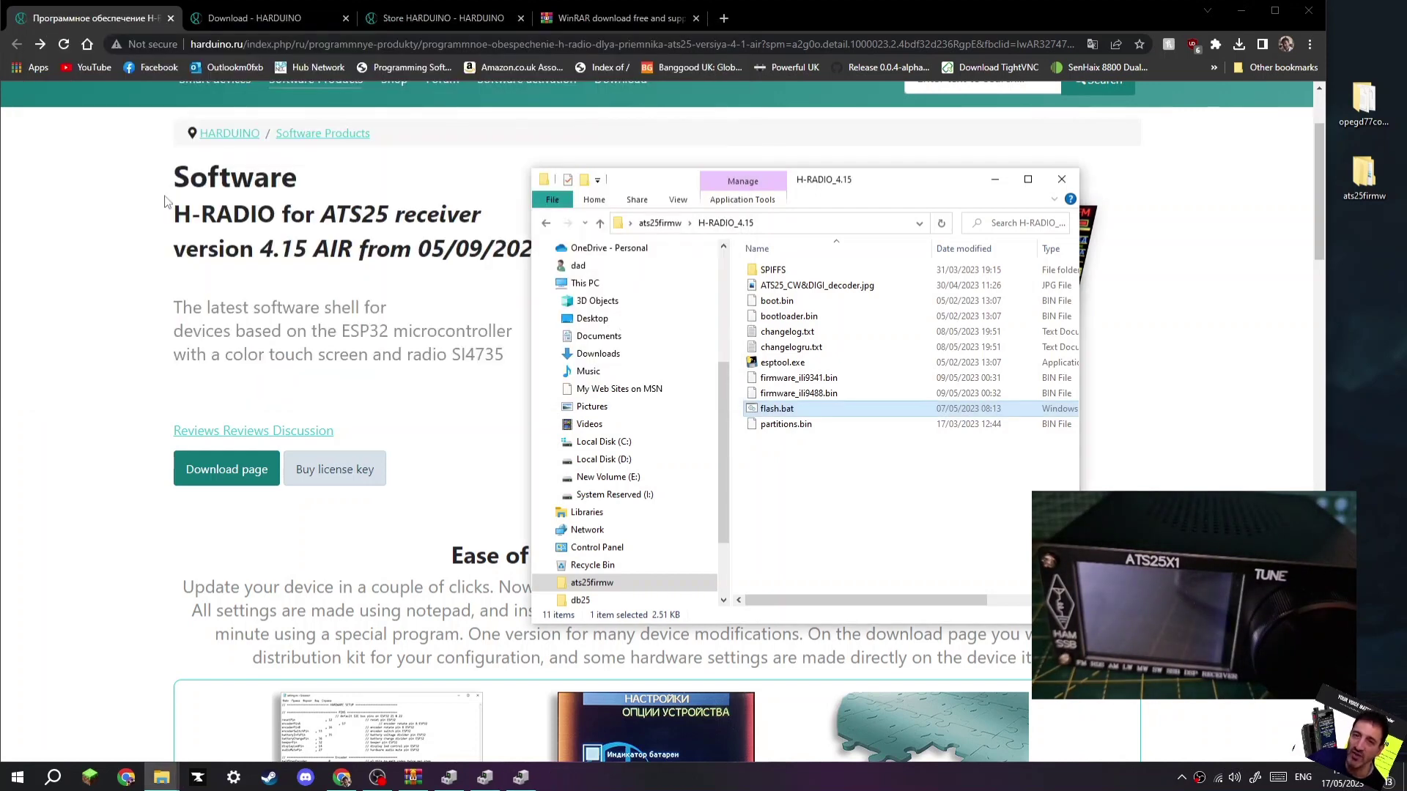